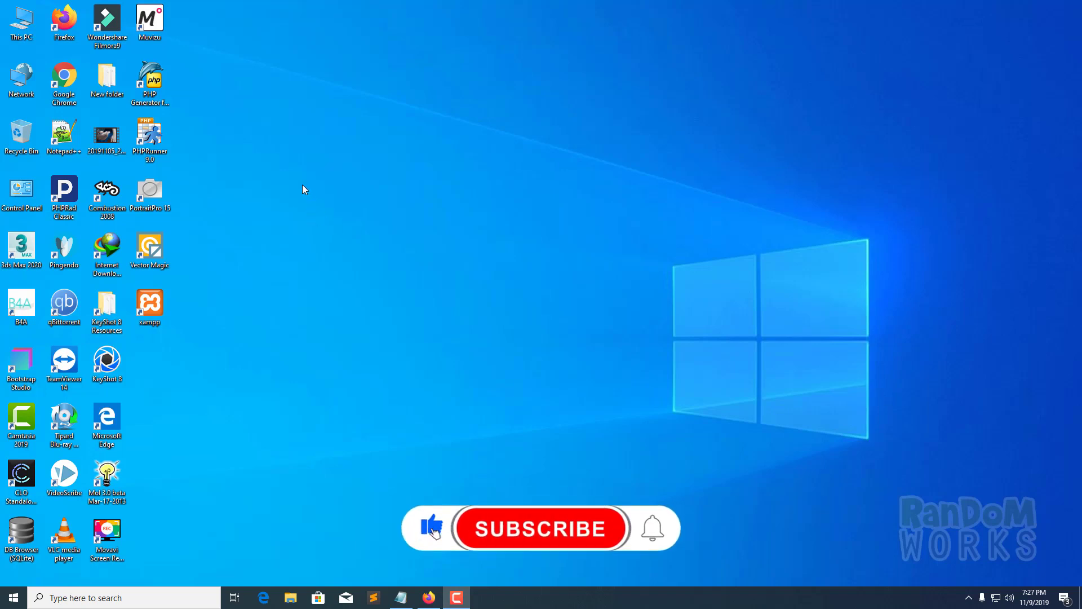
Create a new text document on the desktop.
right_click(322, 153)
mouse_move(398, 248)
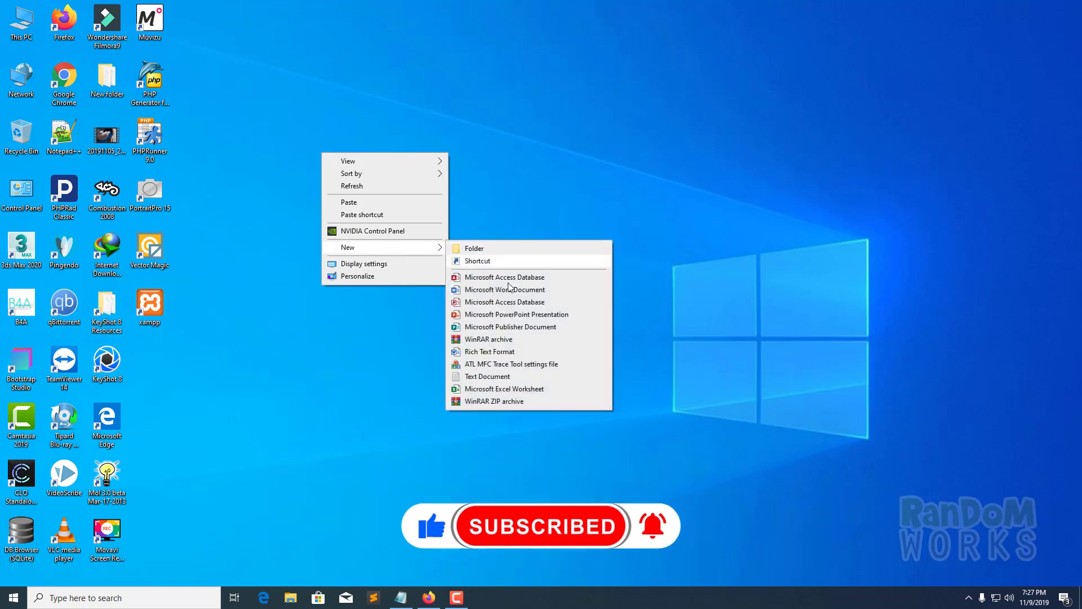
click(496, 376)
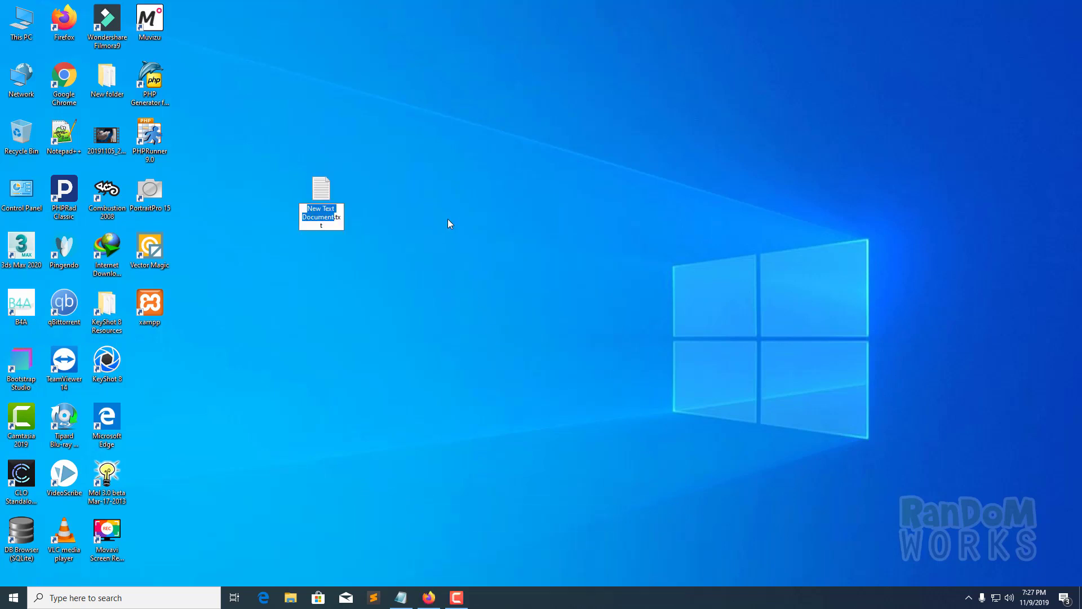
Change the new text document's file extension to html and accept the extension change.
key(Right)
key(Right)
key(Right)
key(BackSpace)
key(BackSpace)
key(BackSpace)
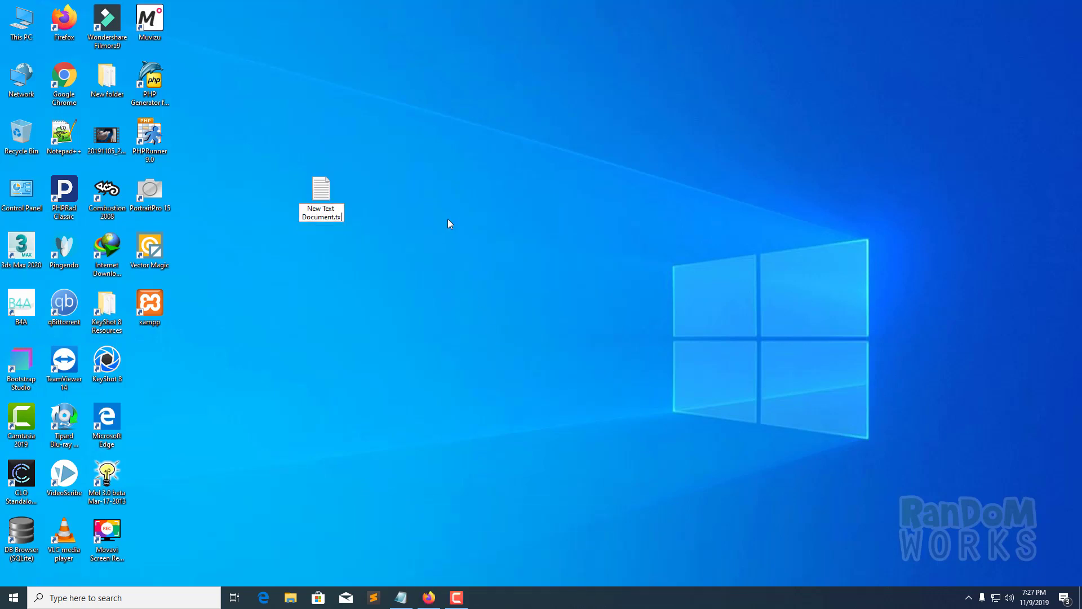
text(html)
key(Return)
click(584, 302)
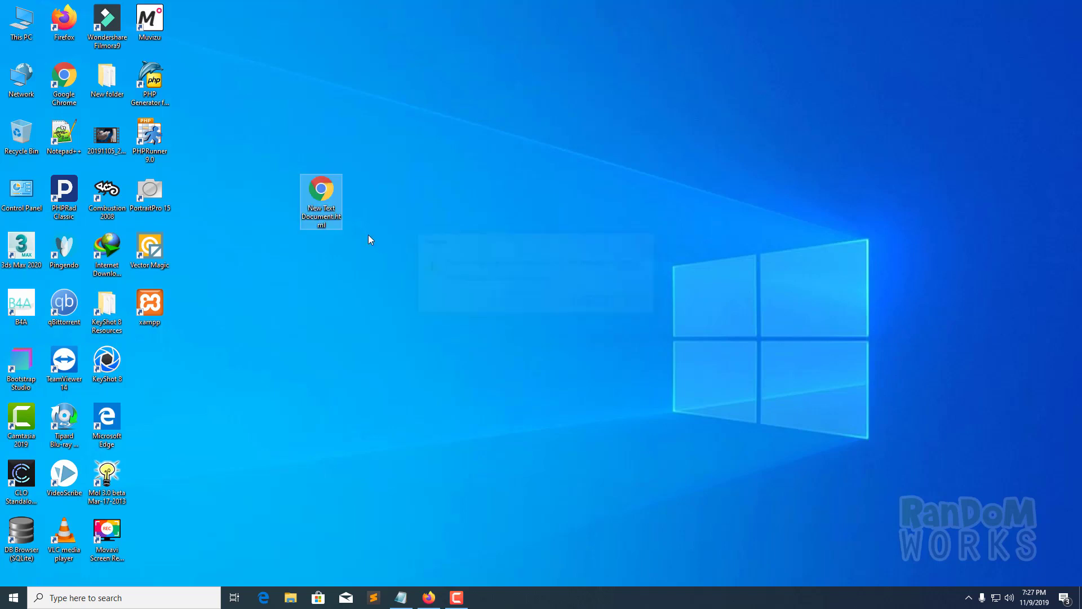
Open the HTML file in Notepad++, write "<h2> Random Works </h2>", save it and close the editor.
right_click(331, 194)
click(379, 211)
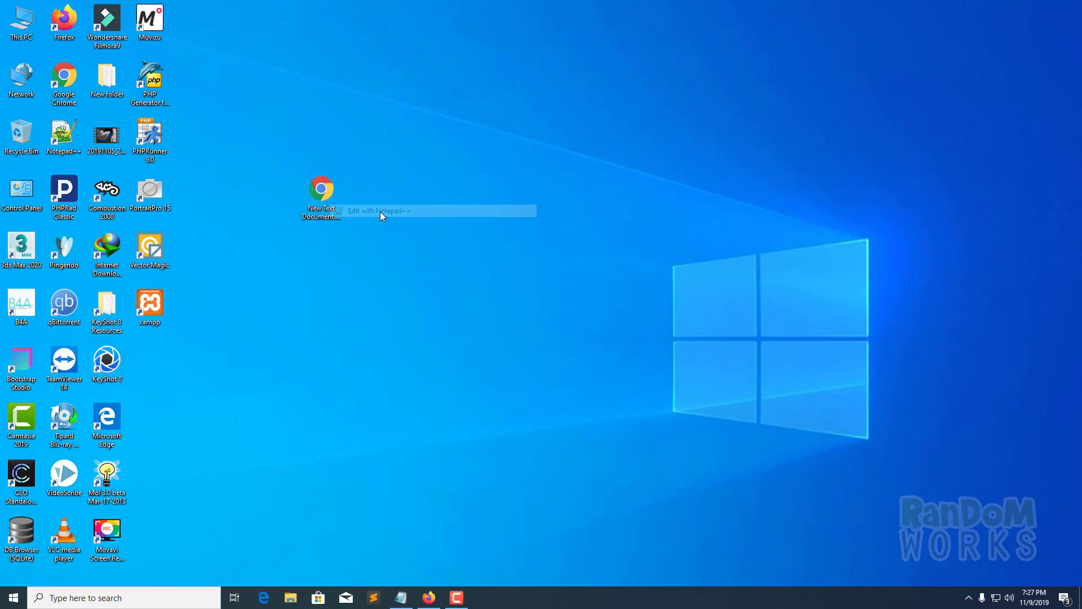
text(<)
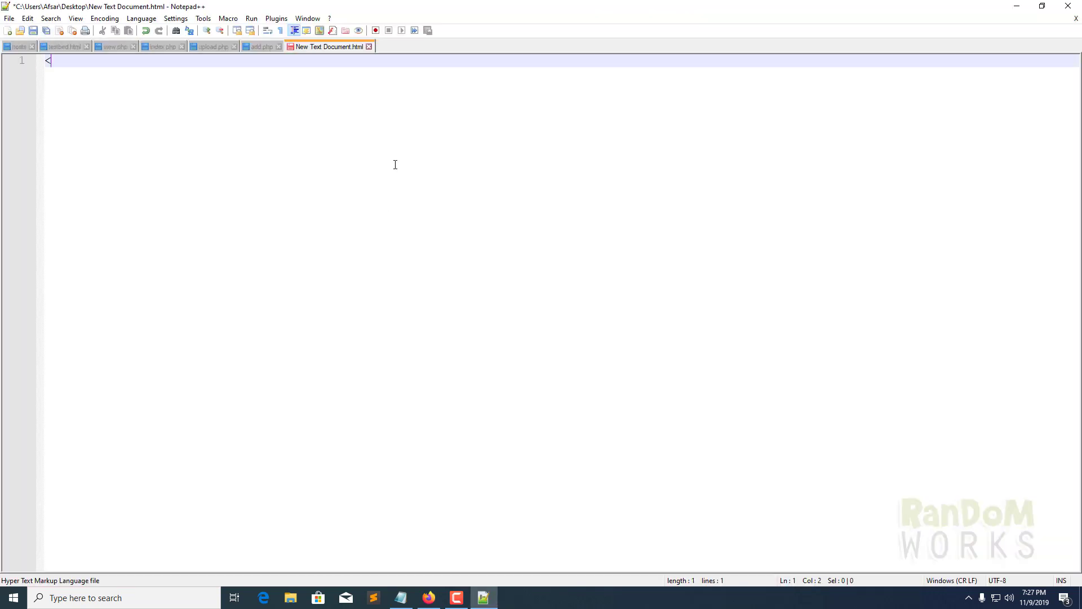
text(h2)
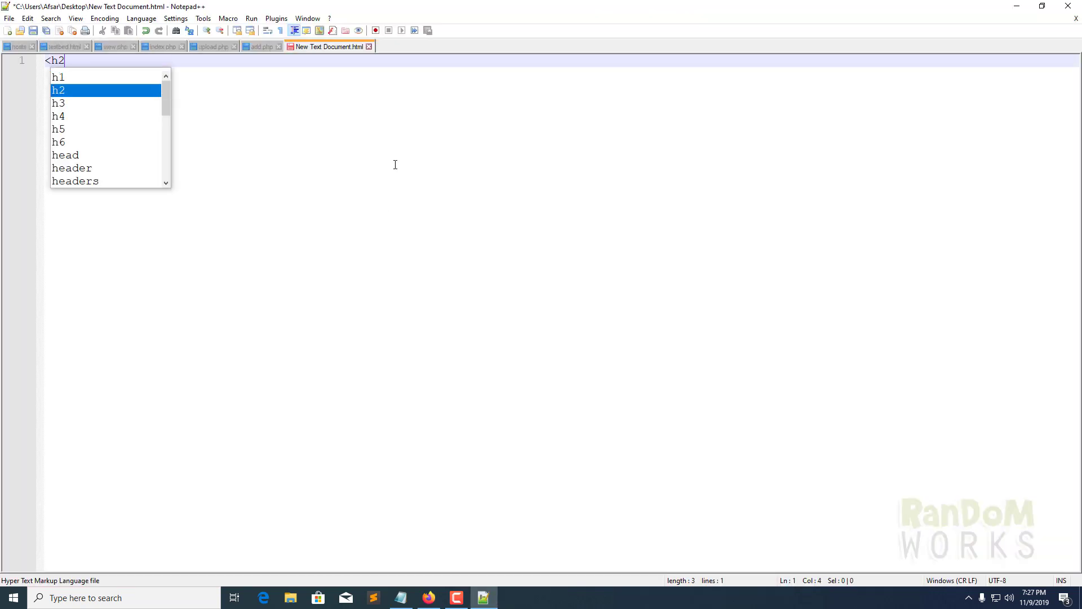
text(> Rando)
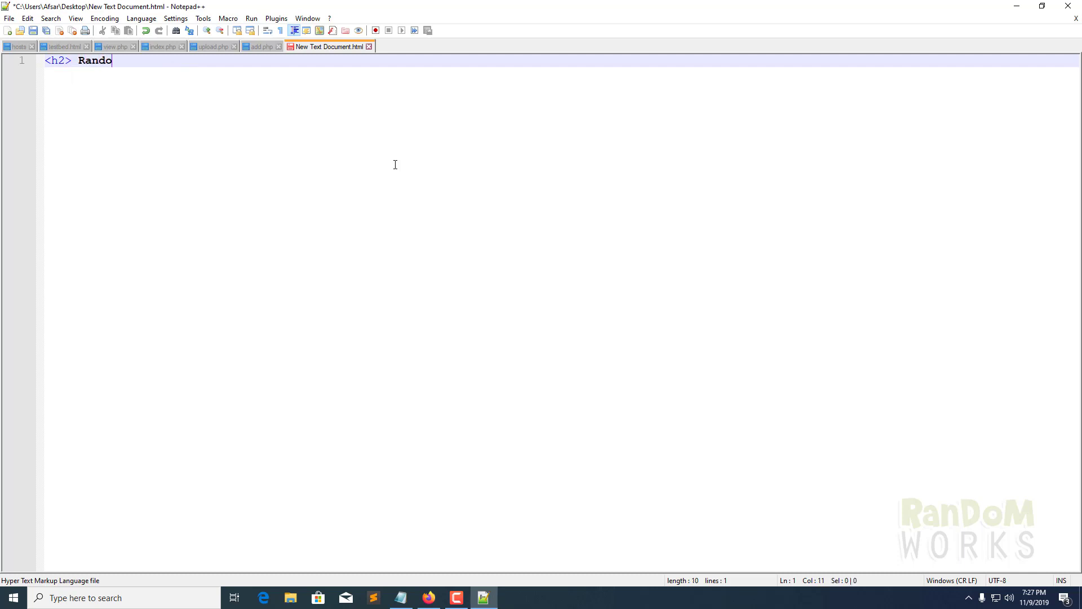
text(m Works </h2>)
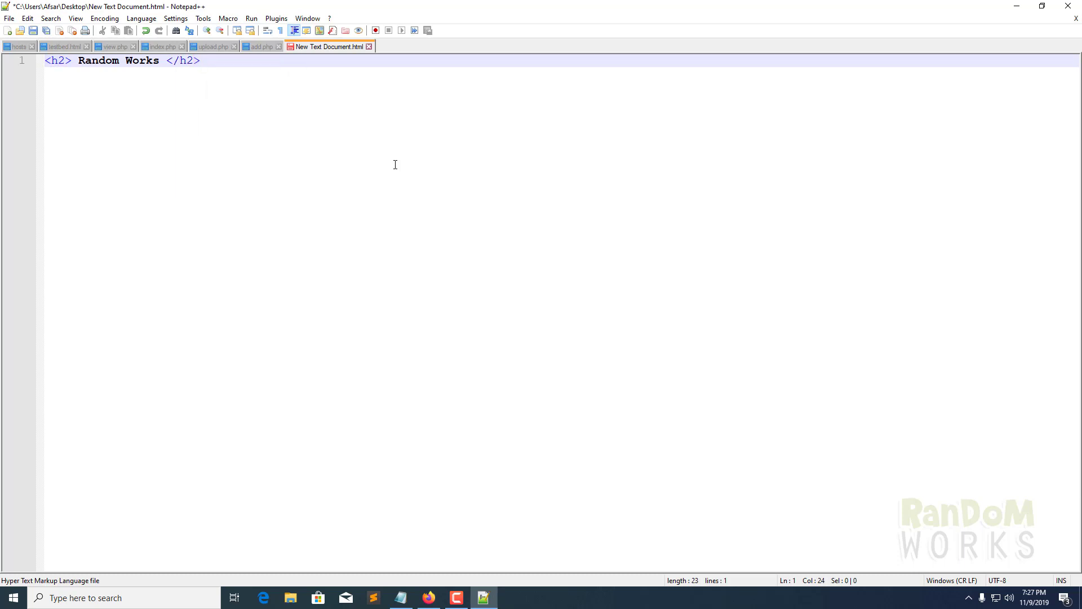
key(ctrl+s)
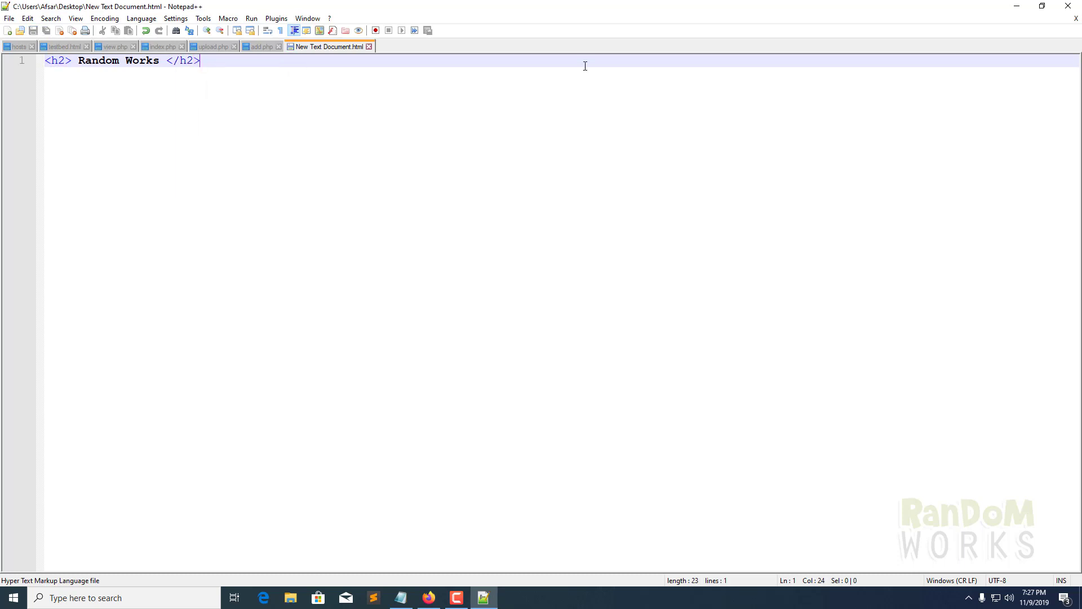
click(1069, 6)
Open the HTML file in the browser to check how its heading renders, and close the browser.
double_click(319, 188)
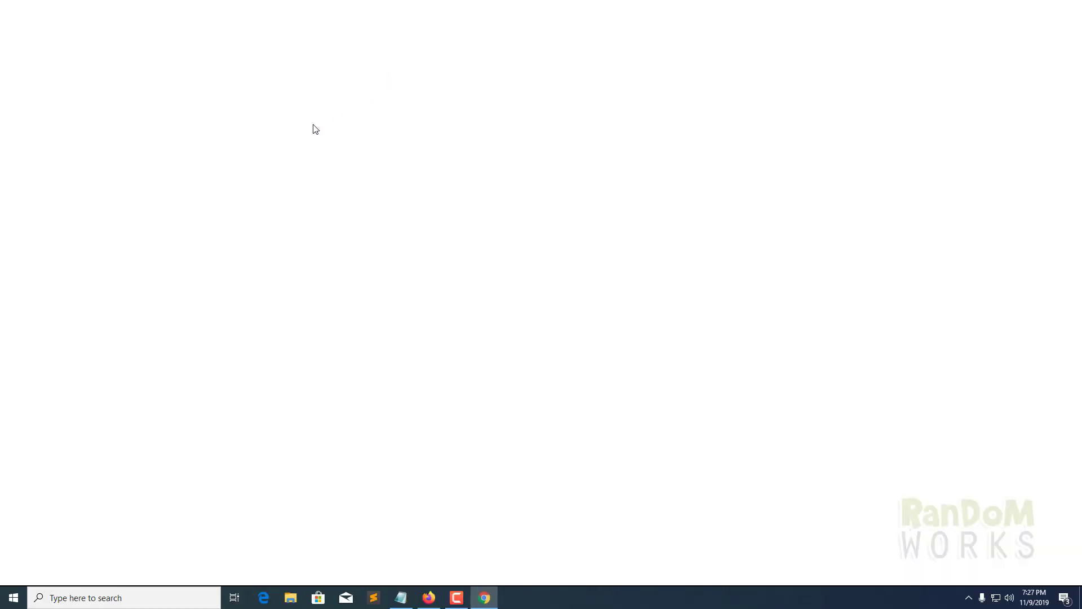
drag(99, 58, 2, 57)
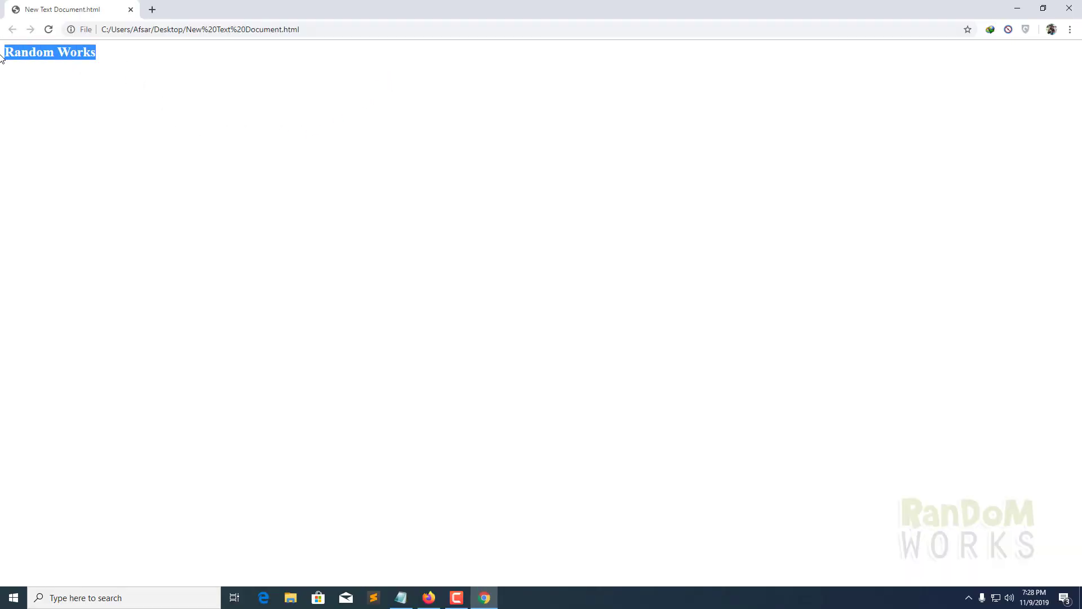
click(94, 66)
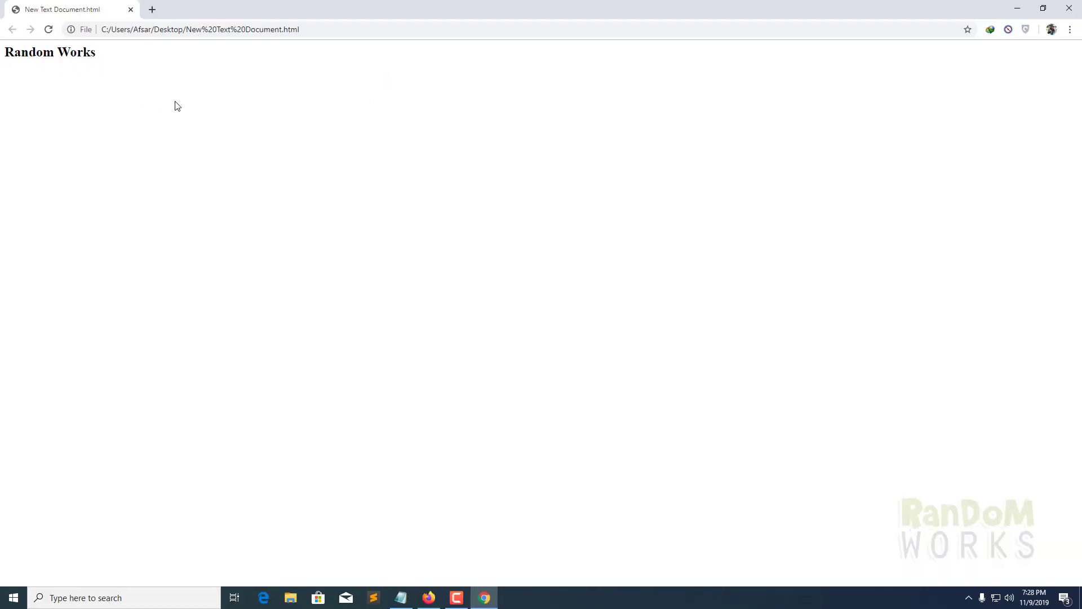
click(1070, 8)
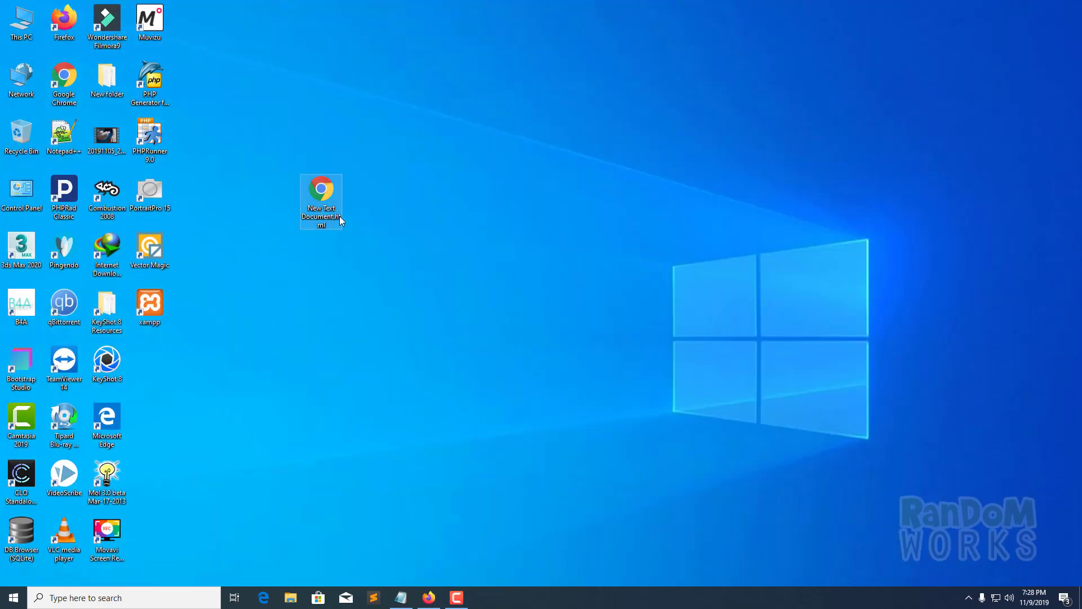
Change the desktop document's file extension from html to php and accept the extension change.
click(340, 220)
click(338, 218)
double_click(337, 218)
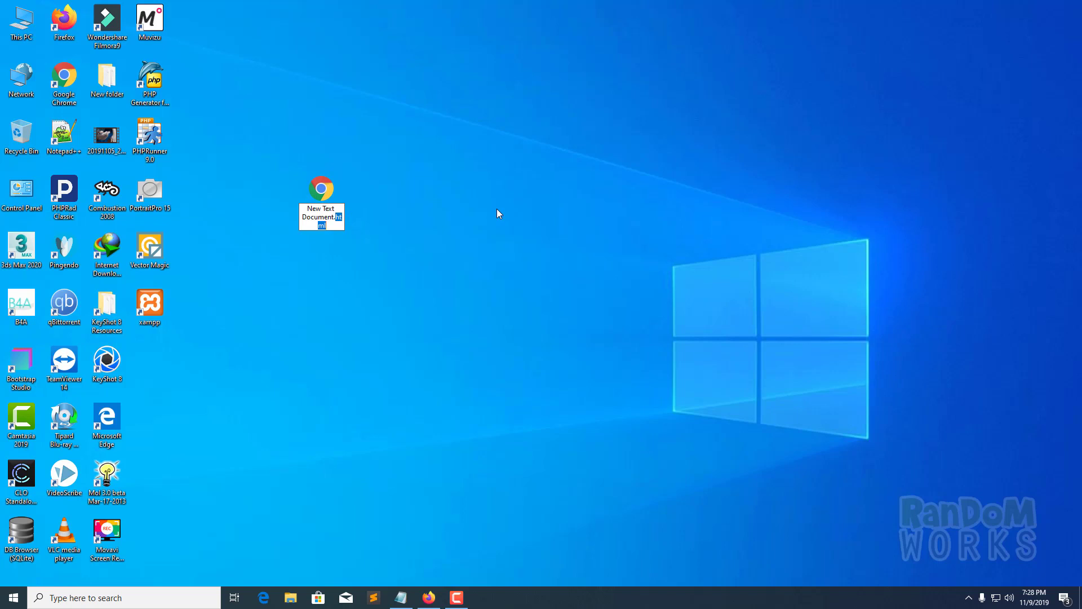
key(BackSpace)
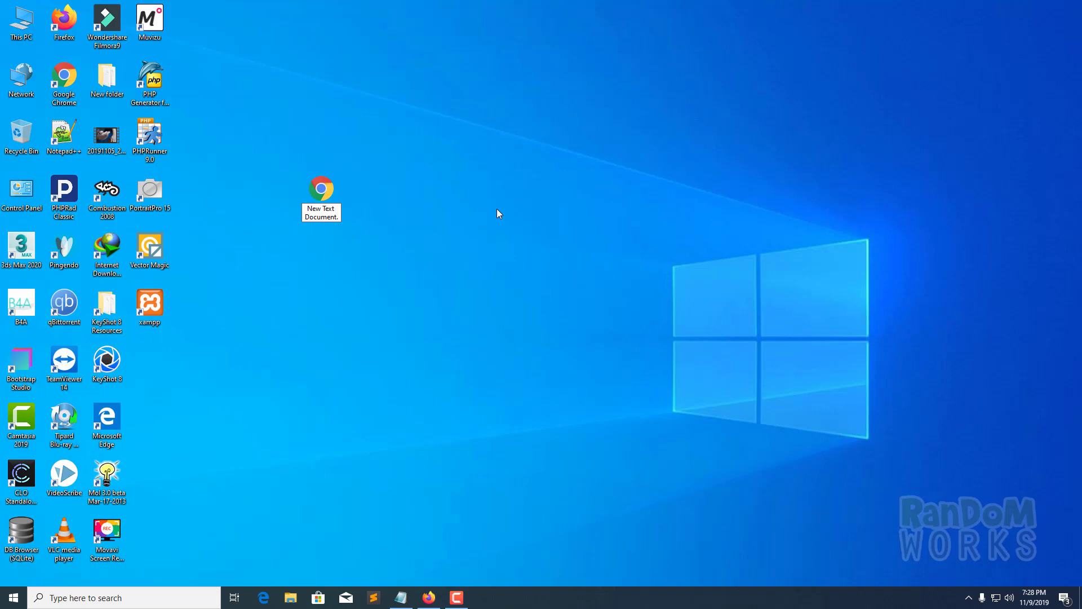
text(php)
key(Return)
key(Return)
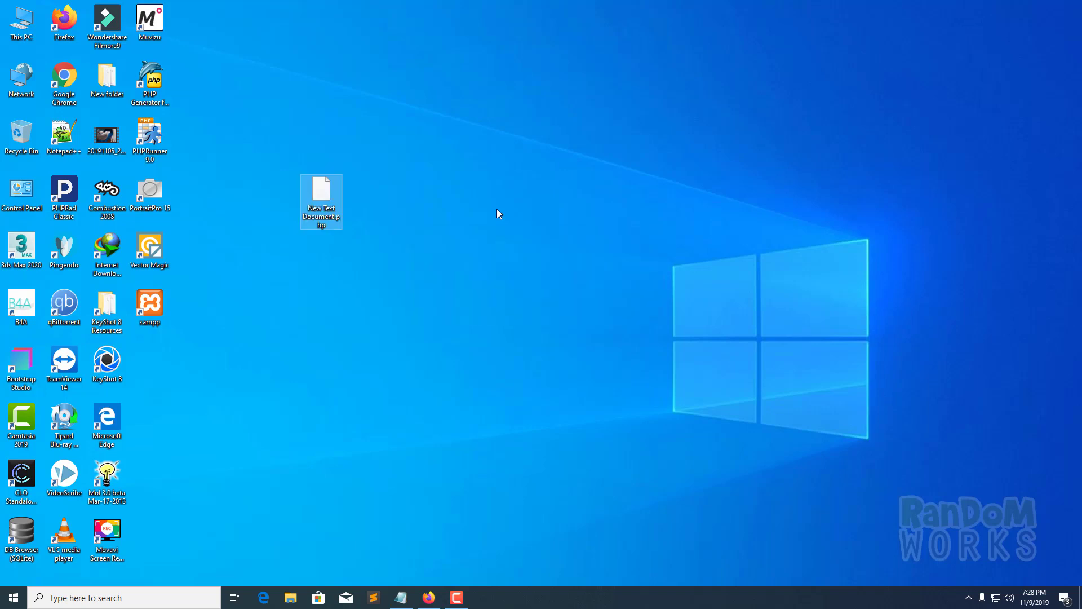
Try to open the PHP file directly from the desktop.
mouse_move(319, 212)
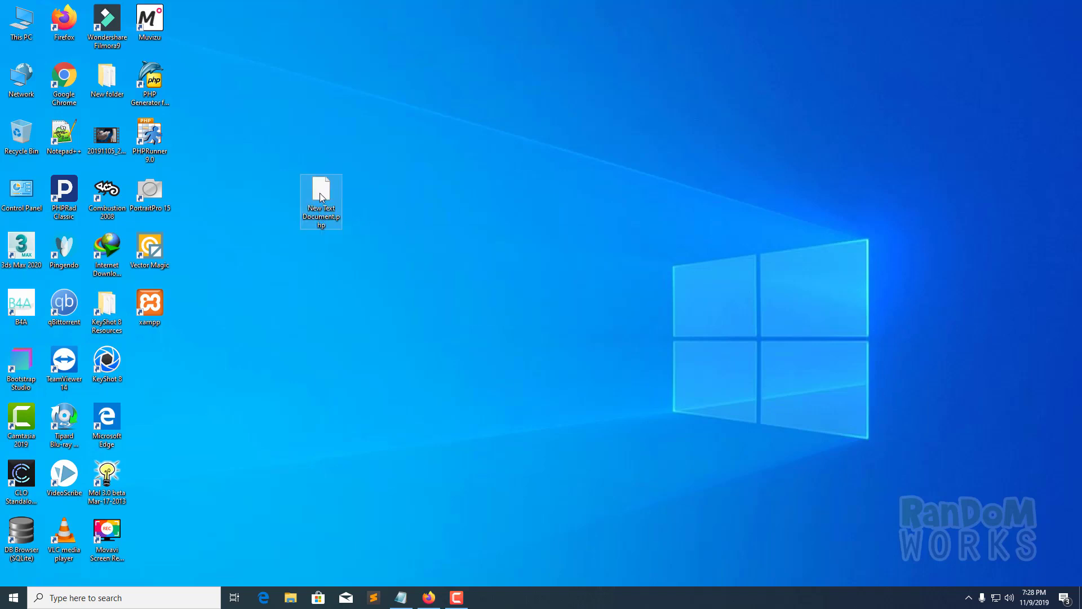
right_click(318, 191)
click(353, 176)
key(Return)
click(736, 199)
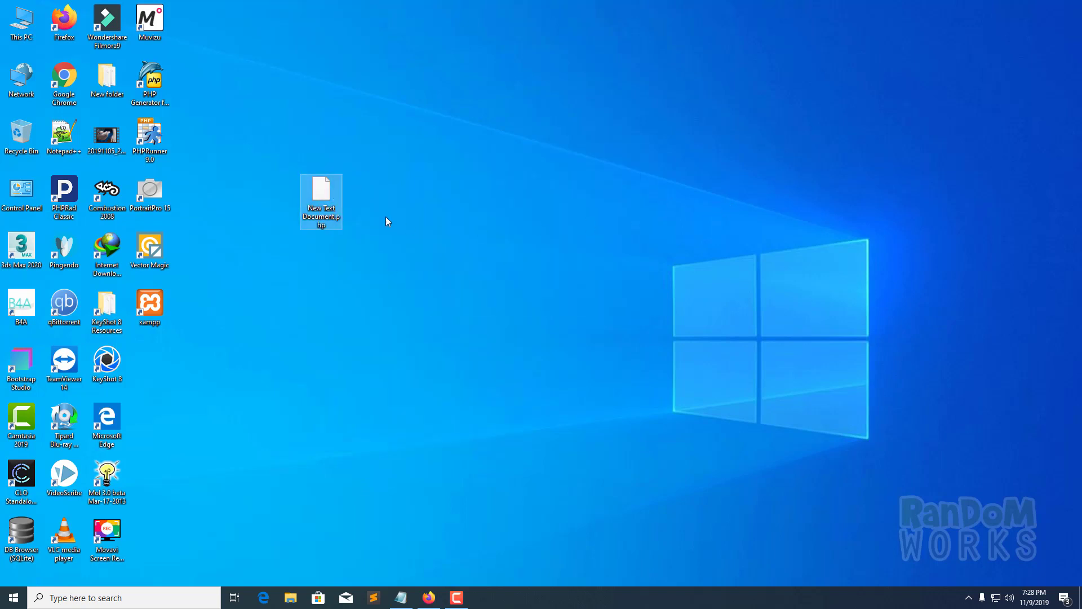
Open the XAMPP Control Panel, look over its server modules, and close it.
click(478, 198)
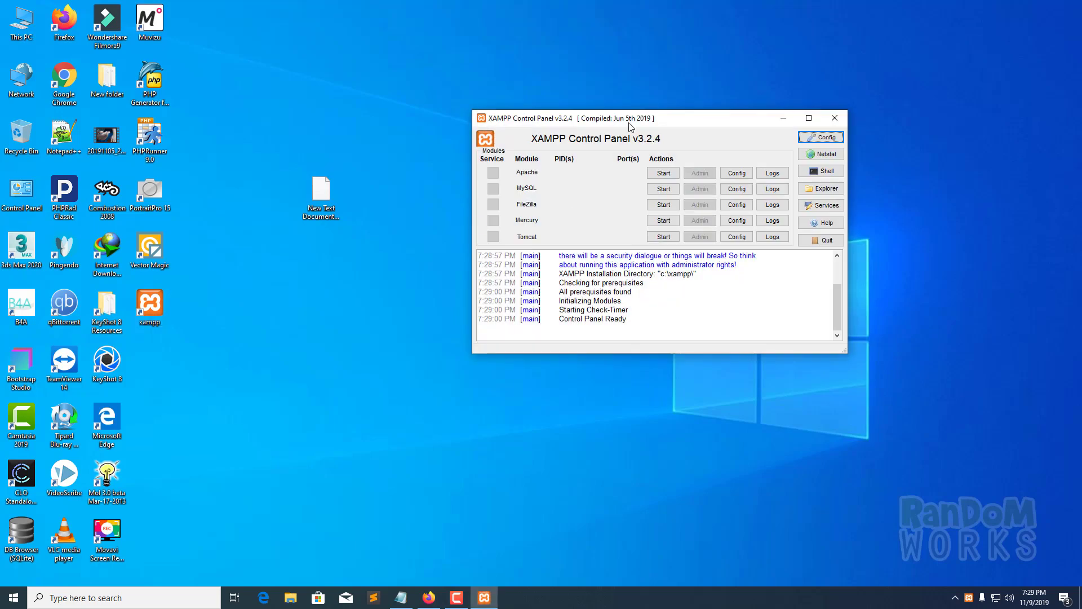
drag(632, 125, 524, 133)
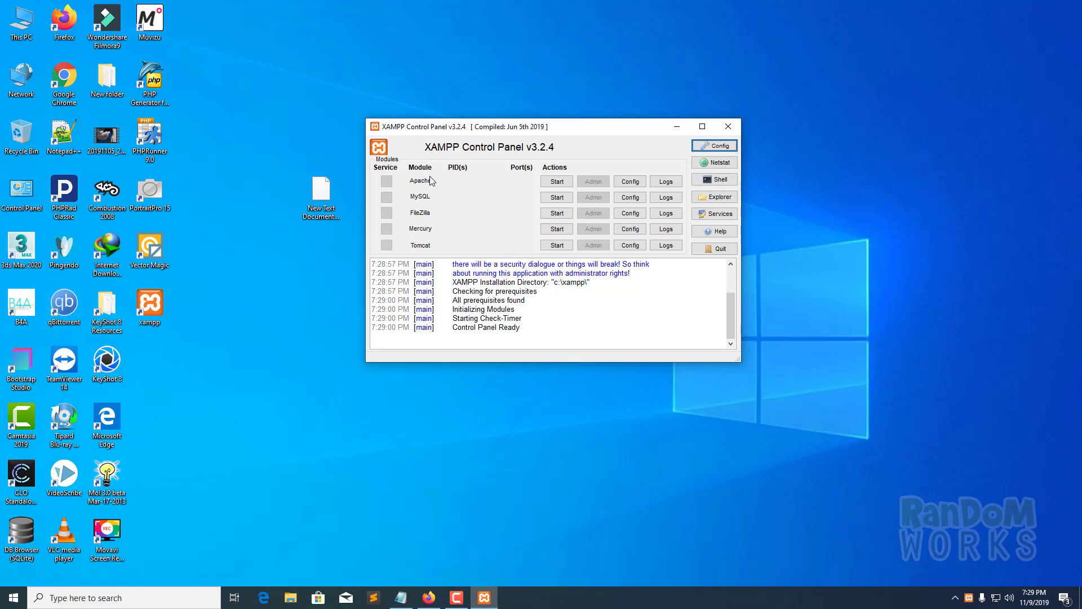
click(728, 126)
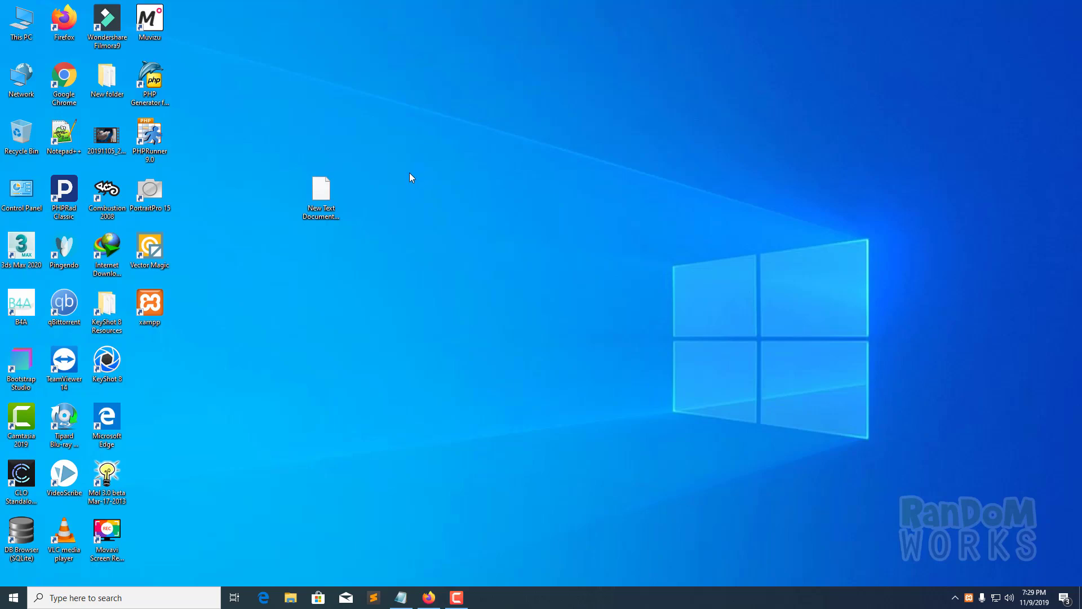
Switch to Firefox and search Google for "php desktop chrome".
click(435, 591)
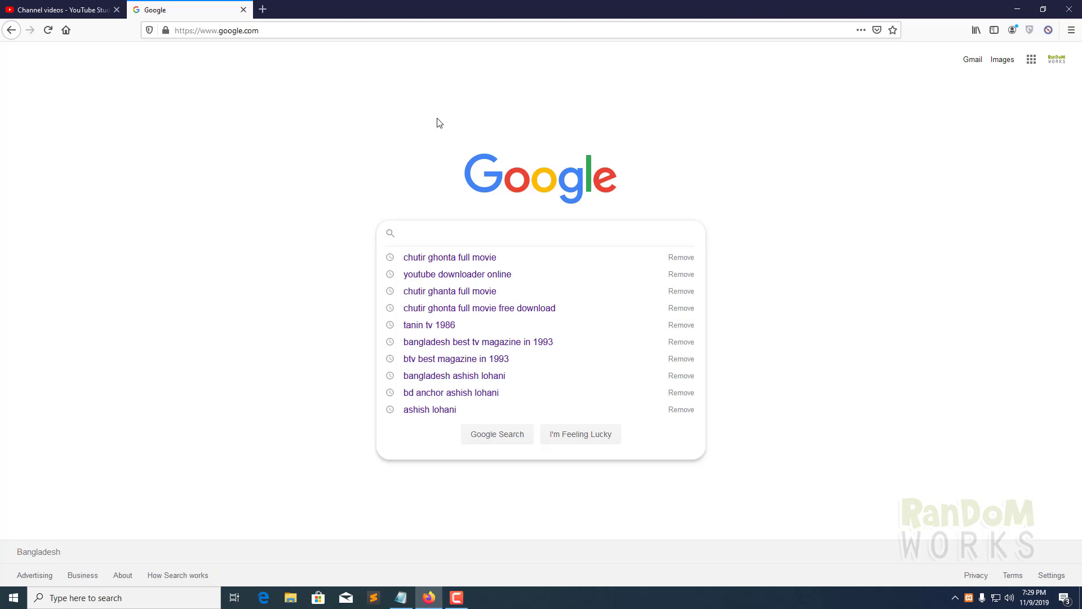
text(hp )
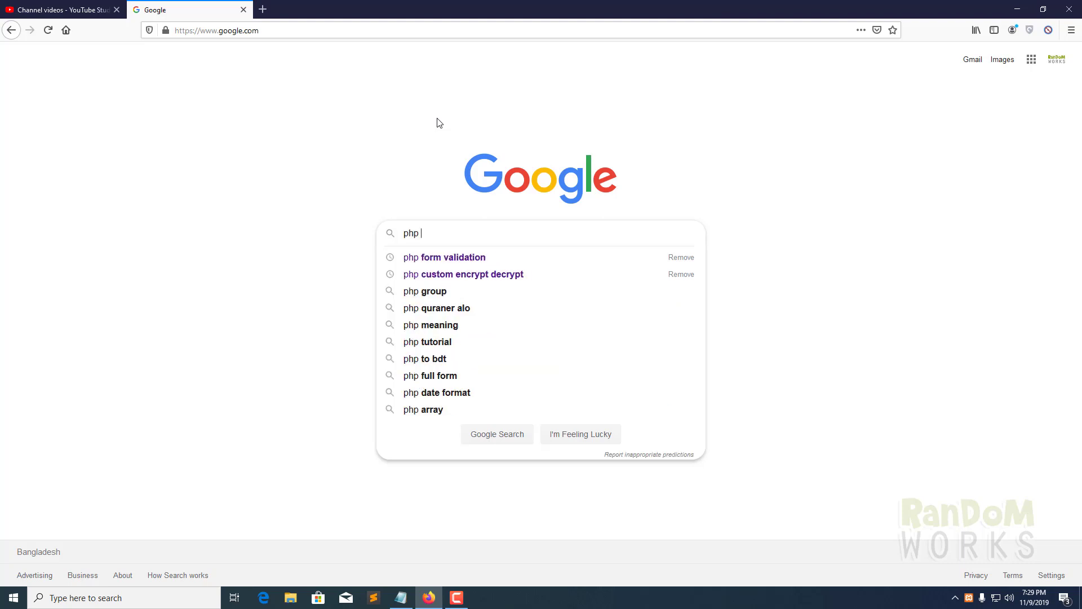
text(desktop)
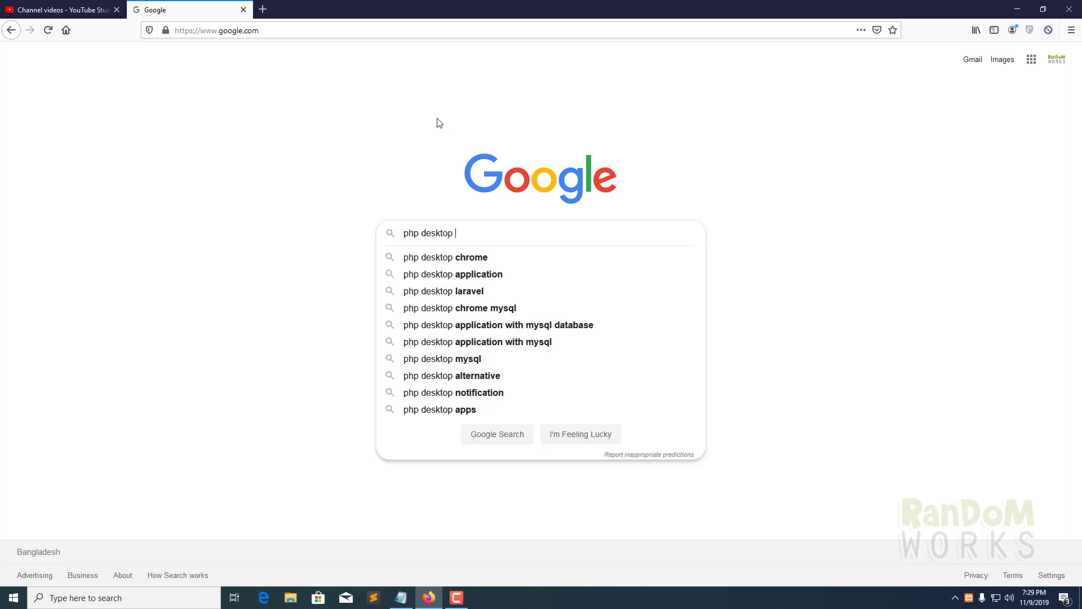
text( chrome)
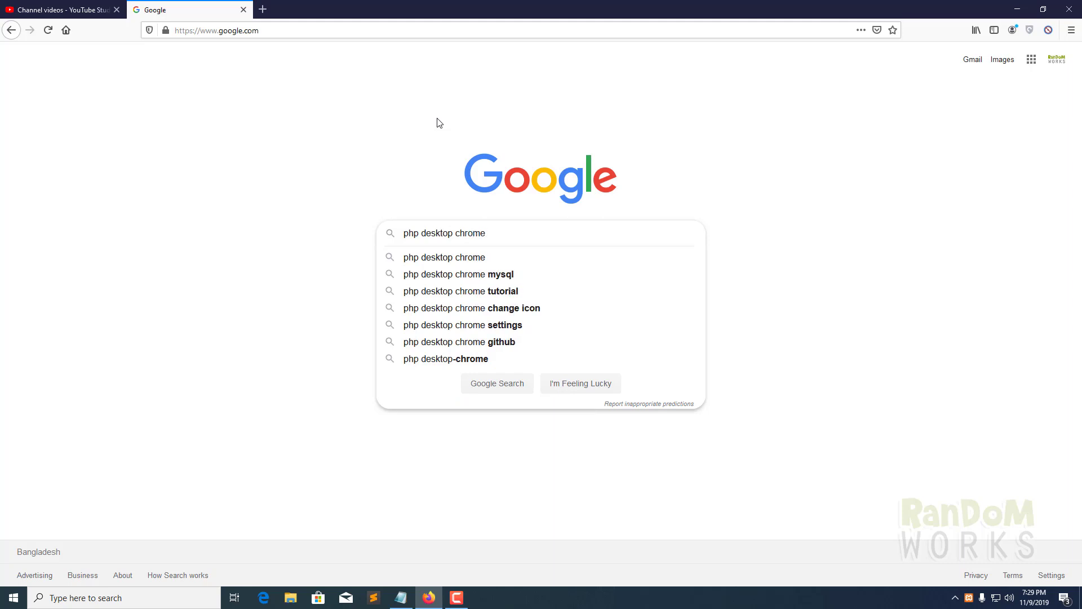
key(Down)
key(Return)
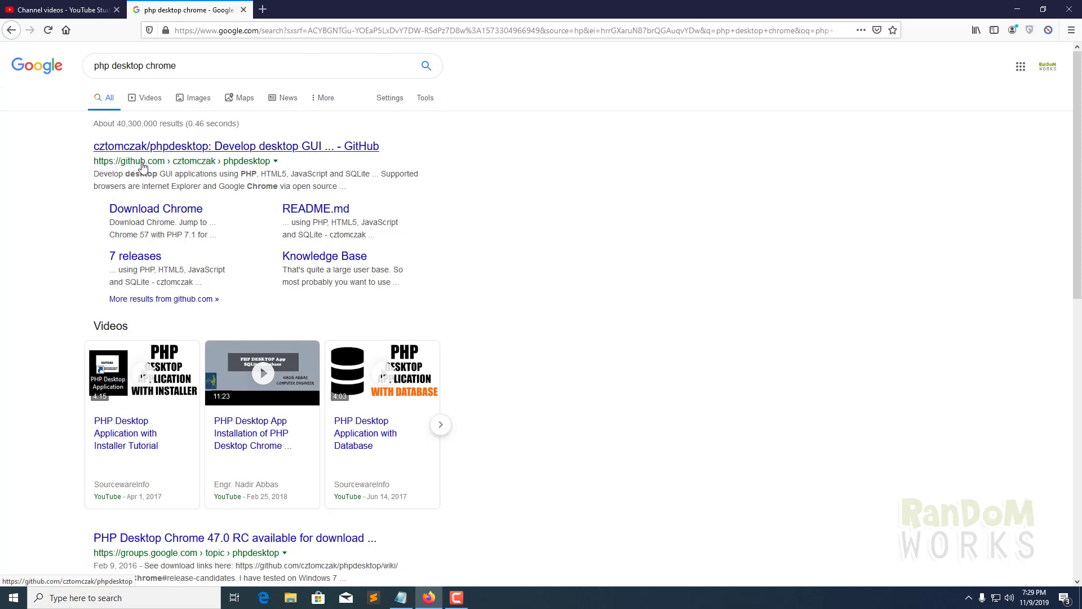
Open the phpdesktop GitHub repository and go to its PHP Desktop v57.0 for Windows release page.
click(196, 149)
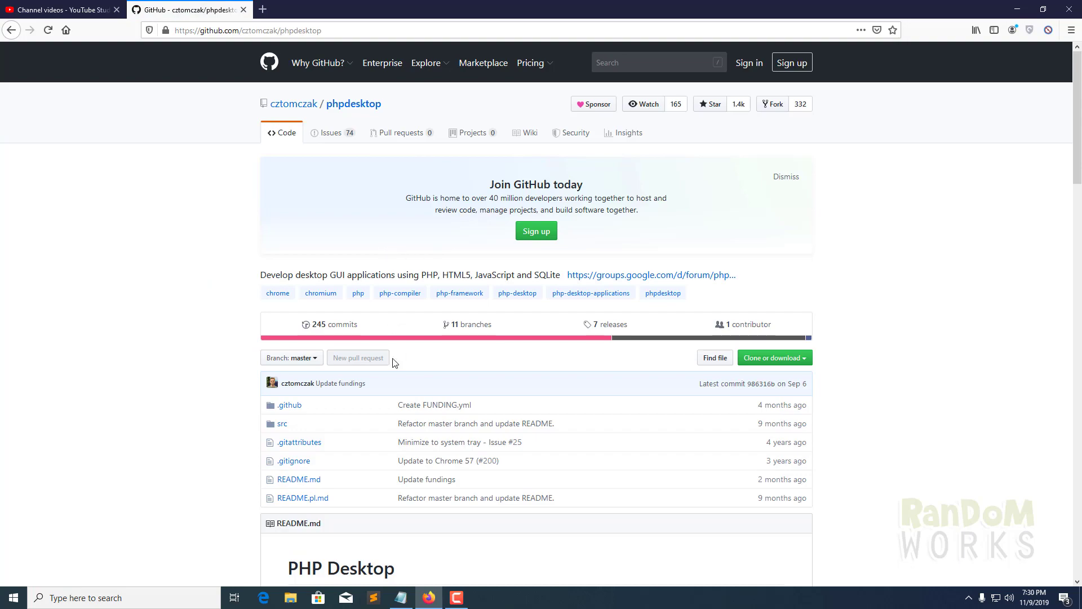
scroll(394, 361, down, 5)
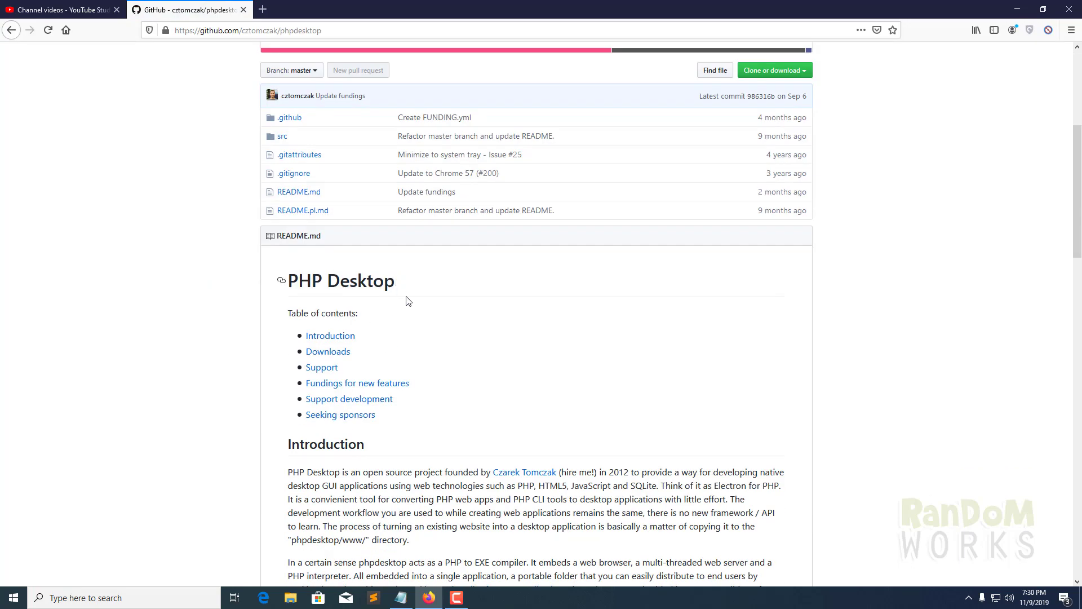
scroll(425, 344, down, 11)
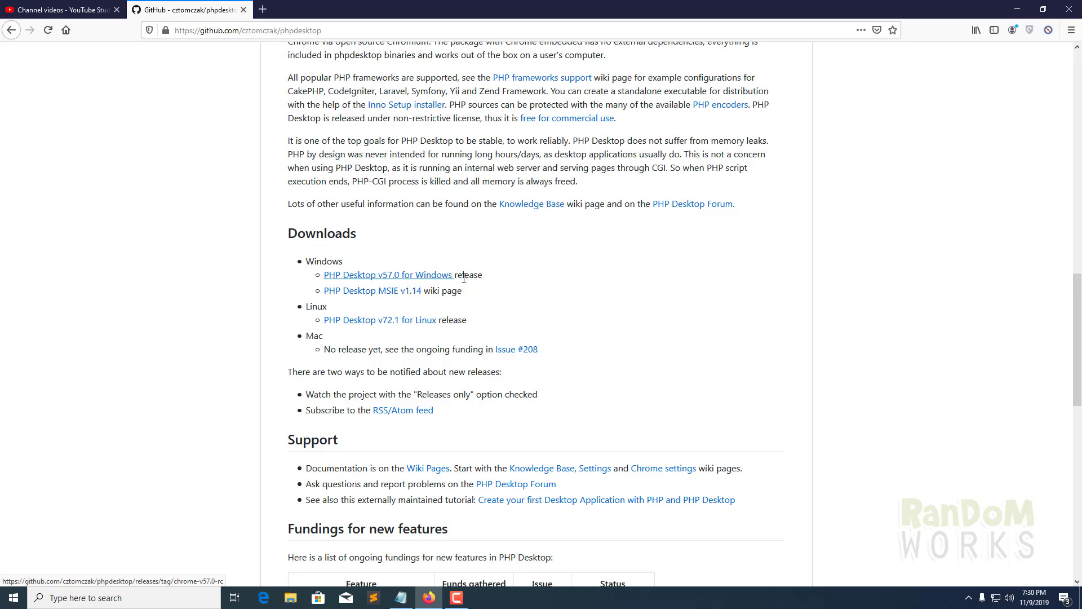
click(397, 280)
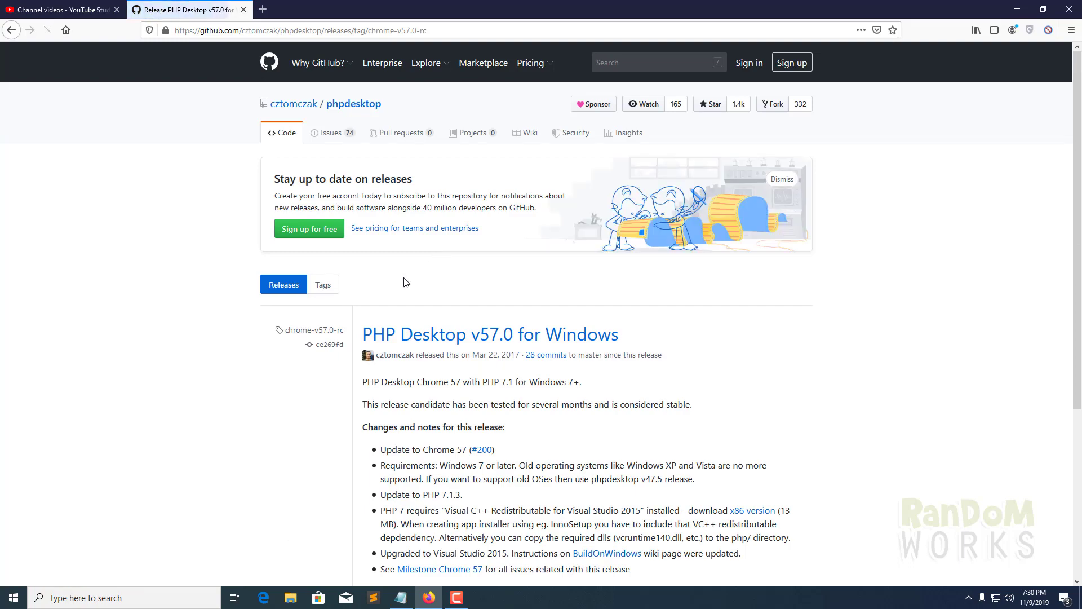
Start downloading phpdesktop-chrome-57.0-rc-php-7.1.3.zip from the release assets to the Desktop, and cancel the download.
scroll(555, 343, down, 5)
scroll(557, 342, up, 5)
scroll(557, 342, down, 4)
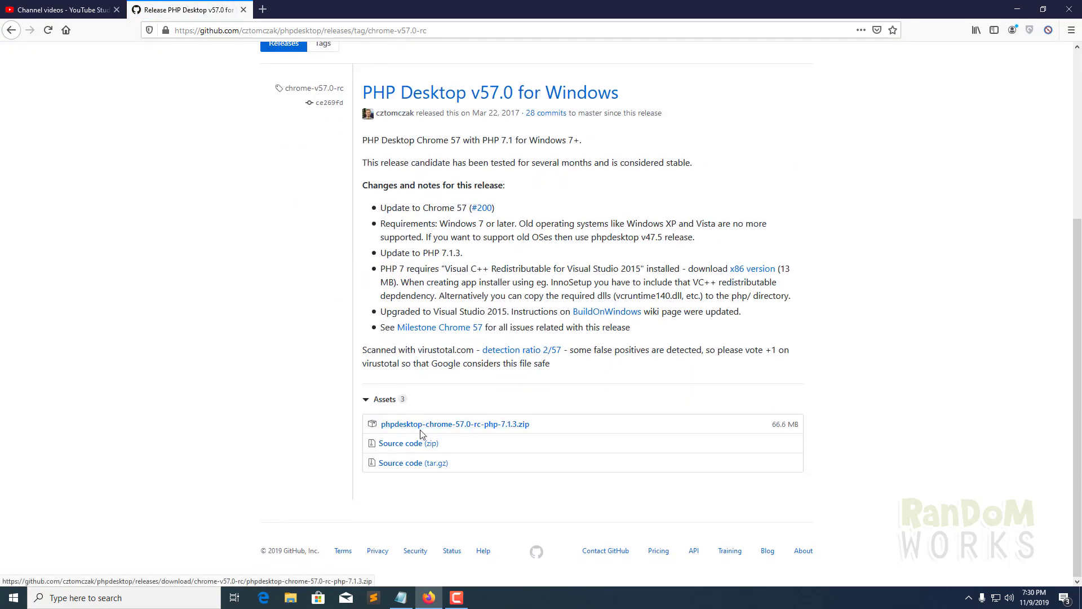
click(475, 429)
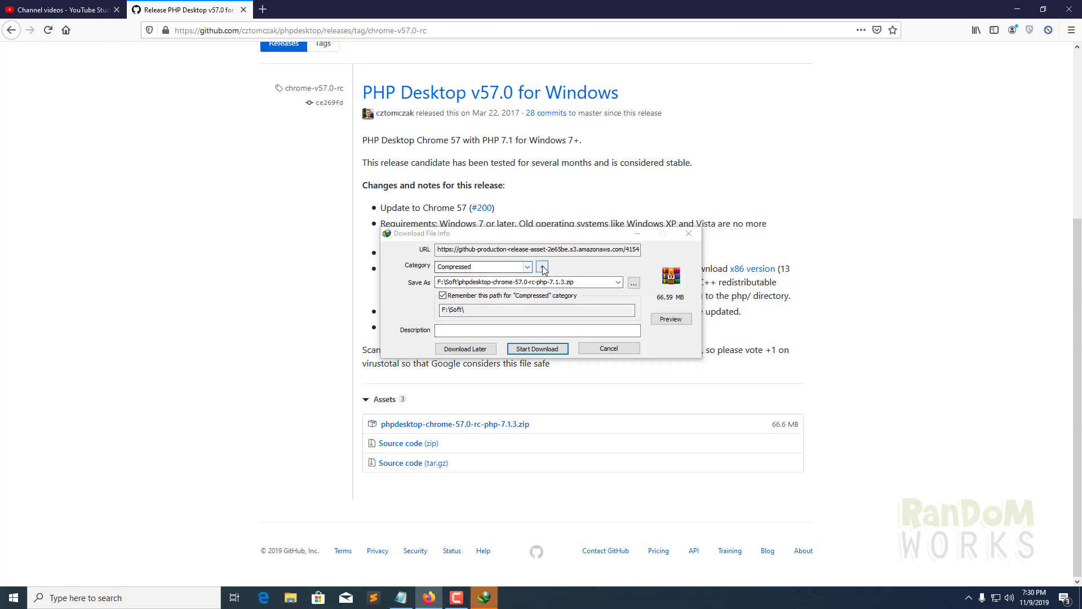
click(634, 283)
click(332, 226)
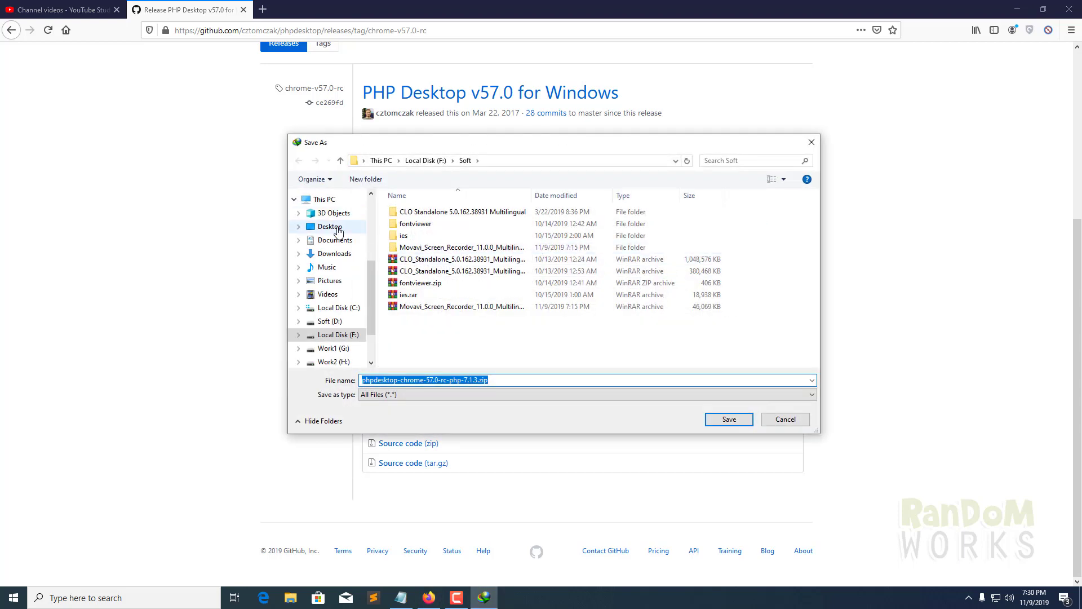
scroll(611, 344, down, 1)
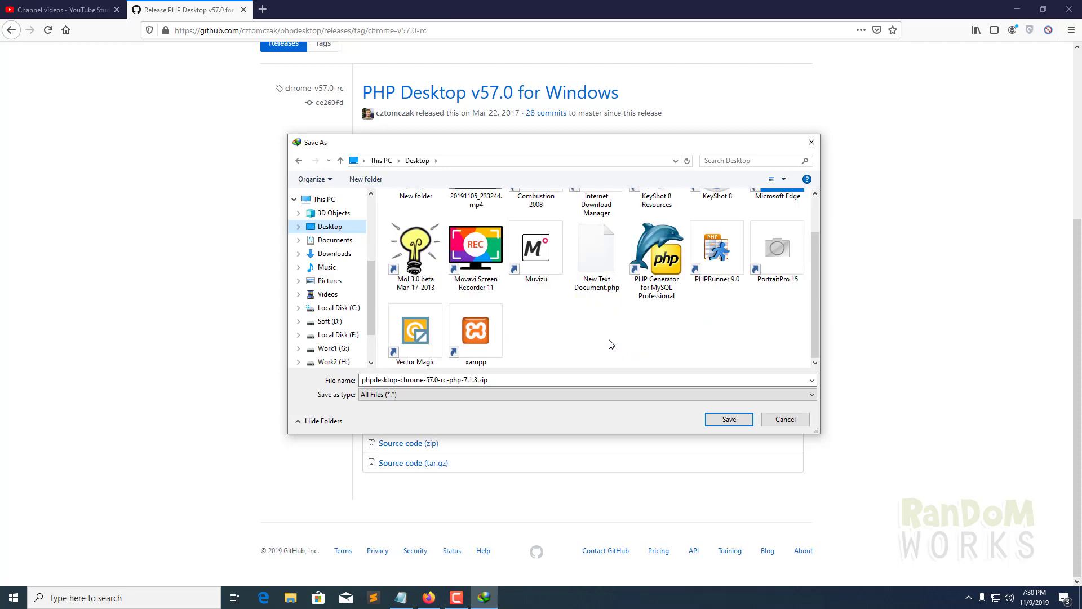
click(483, 379)
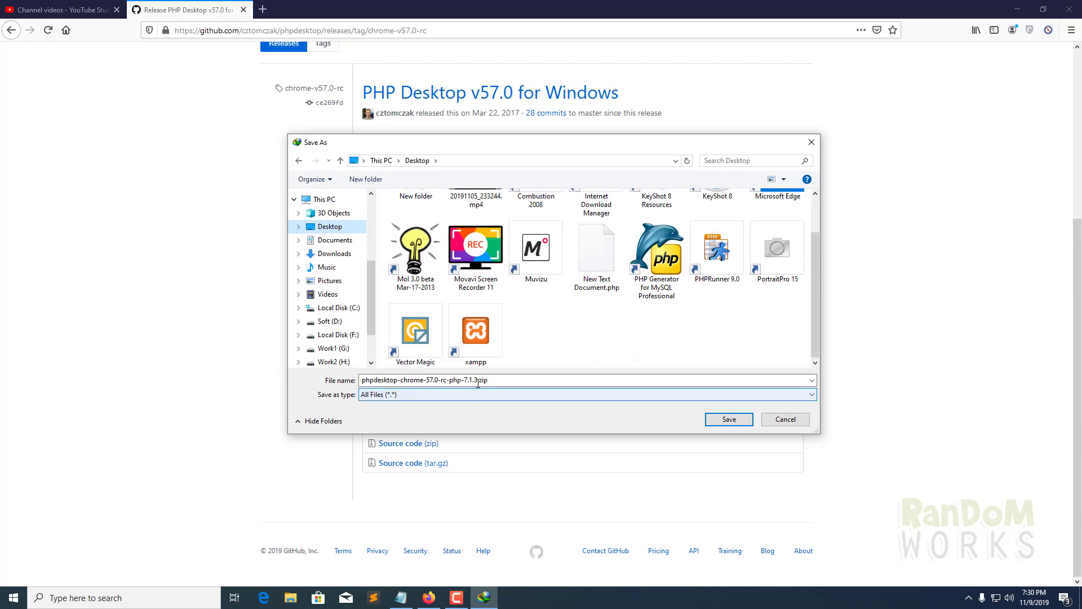
click(733, 418)
click(558, 348)
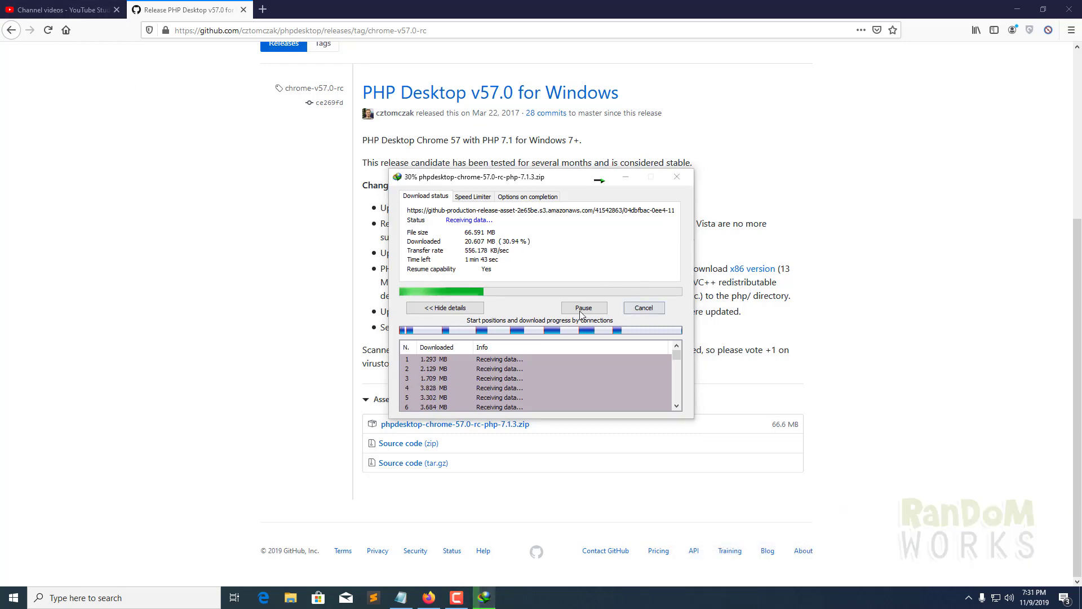
click(644, 307)
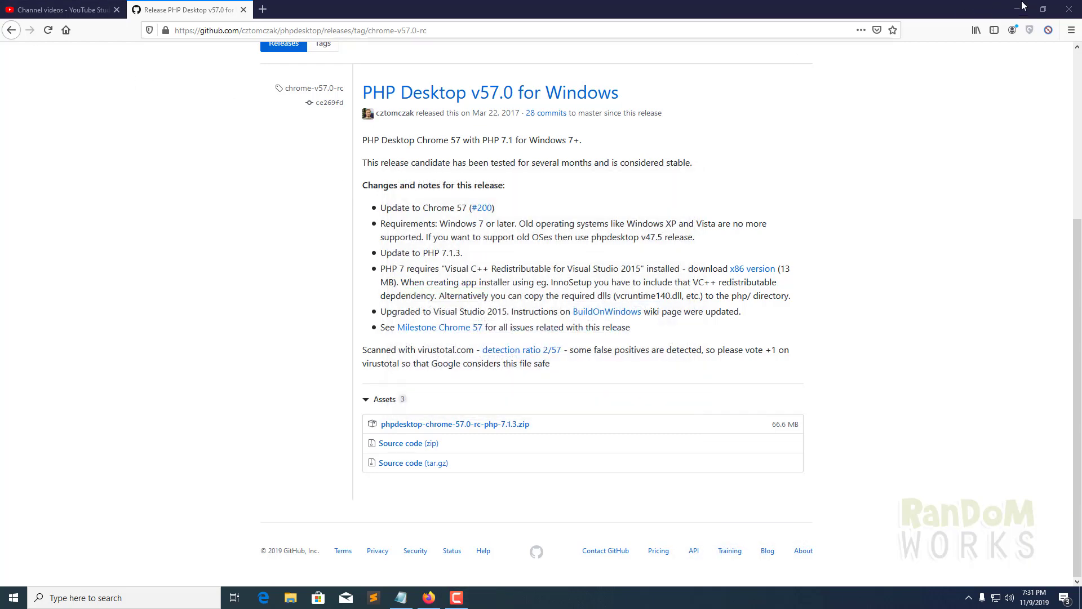
Switch to File Explorer and copy phpdesktop-chrome-57.0-rc-php-7.1.3.zip from the Compressed folder in Downloads to the desktop.
click(1022, 7)
key(super+e)
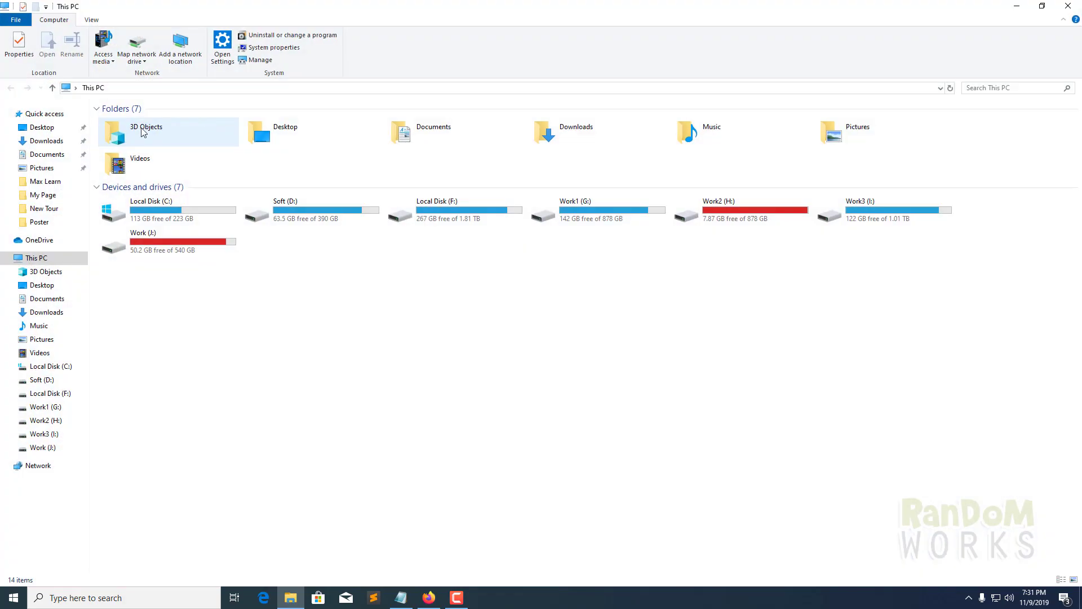
click(46, 141)
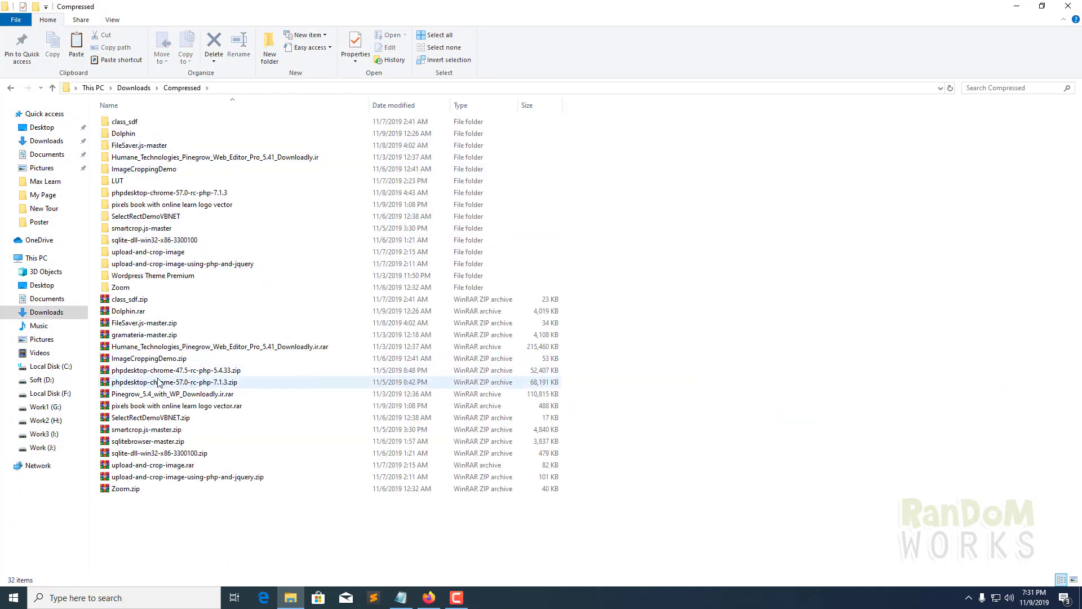
click(175, 384)
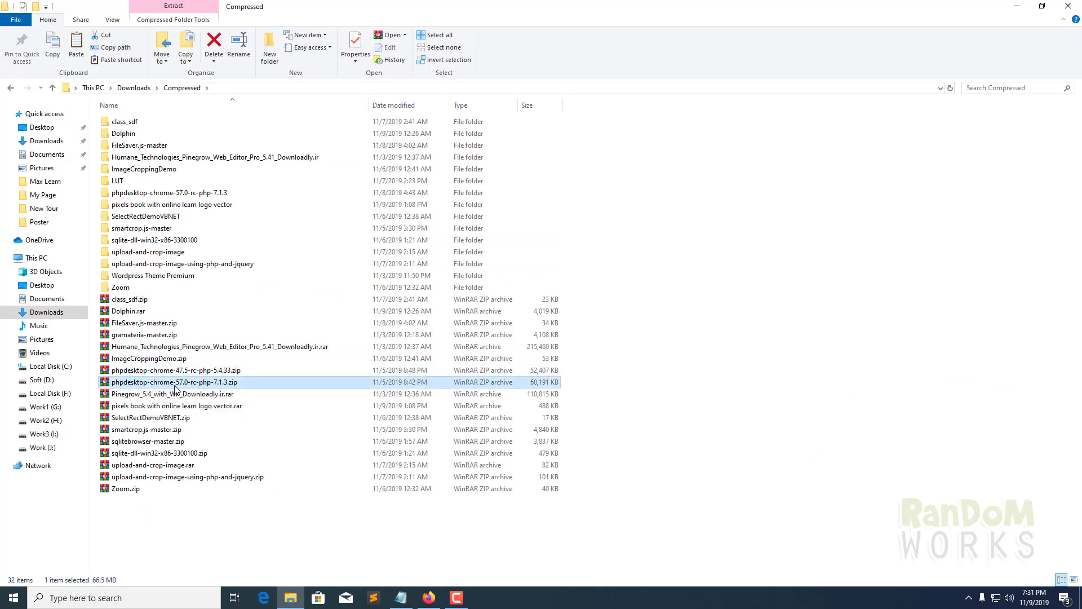
right_click(181, 386)
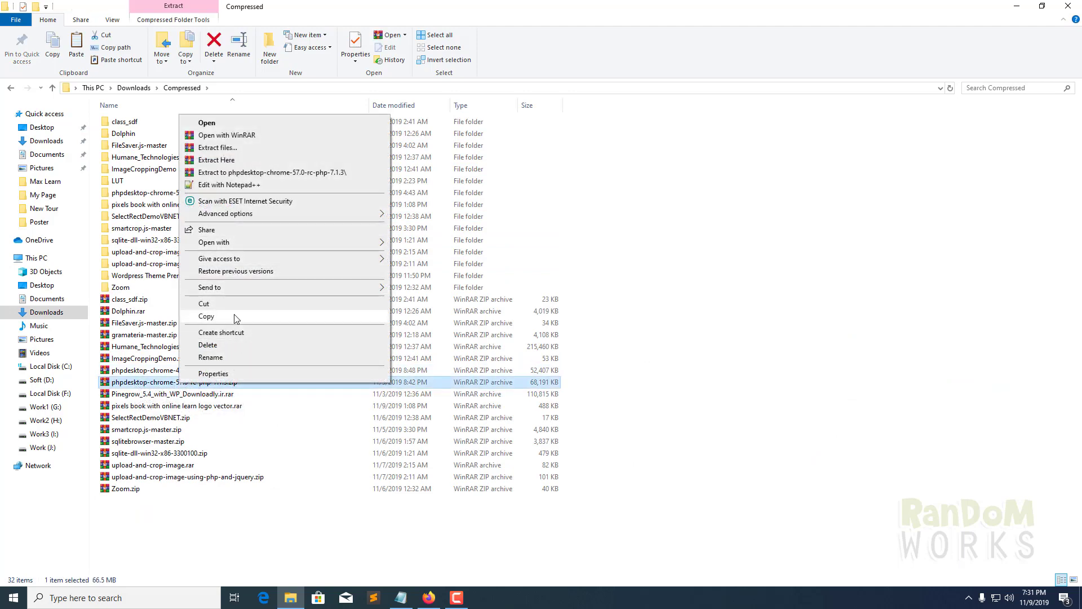
click(236, 316)
key(super+d)
right_click(242, 285)
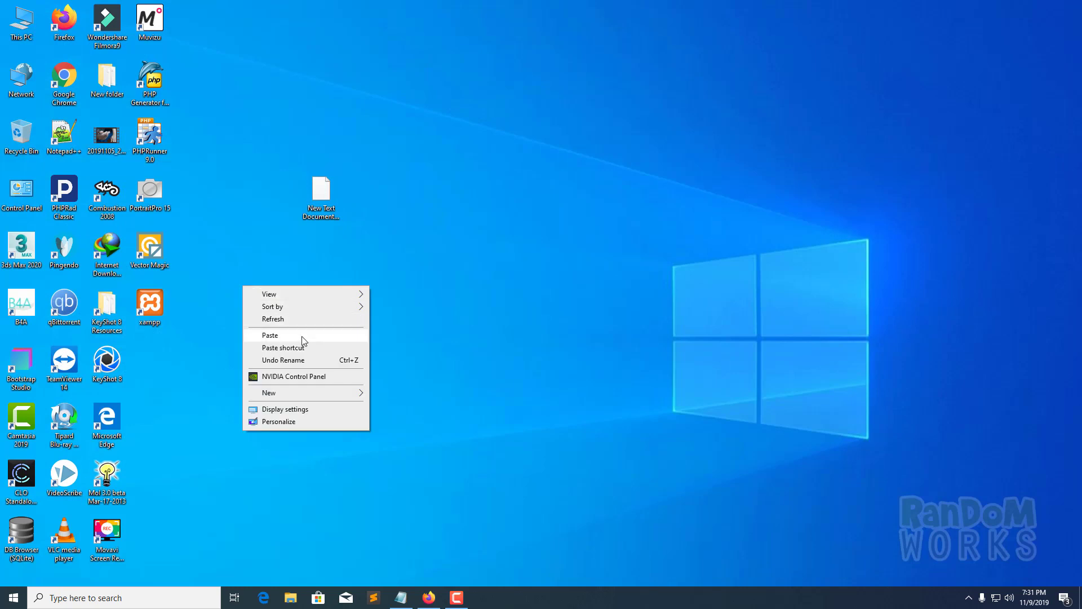
click(302, 336)
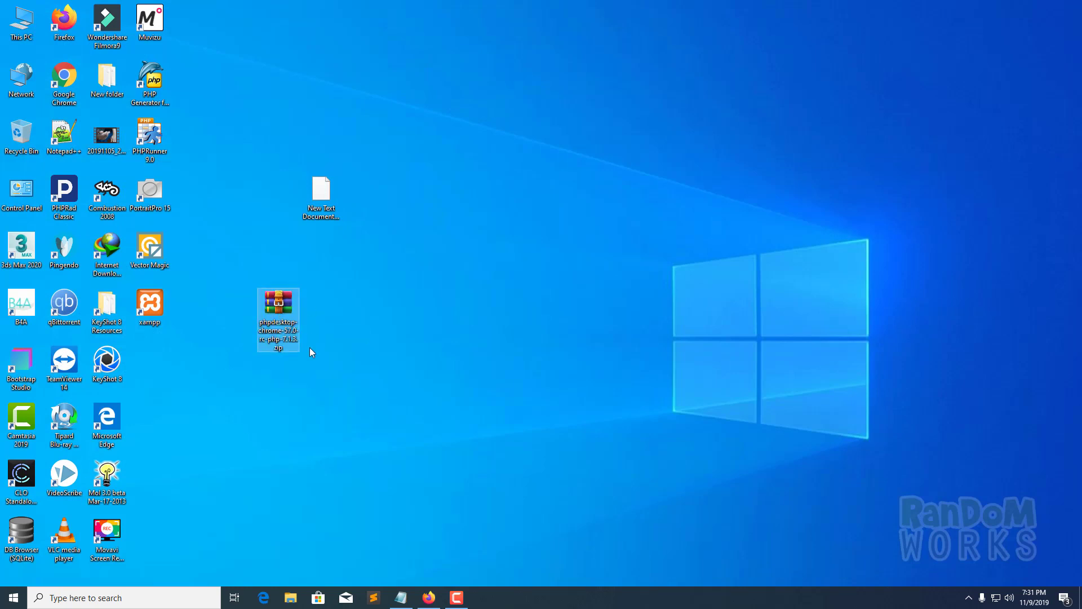
Extract the zip on the desktop into its own phpdesktop-chrome-57.0-rc-php-7.1.3 folder and open the inner folder of the same name.
right_click(278, 304)
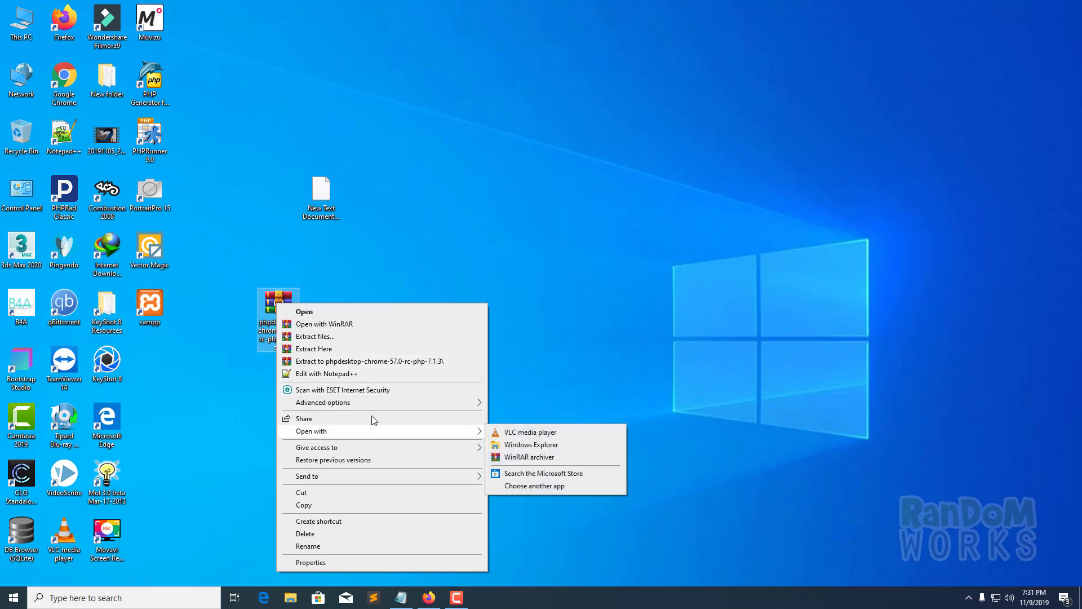
click(350, 361)
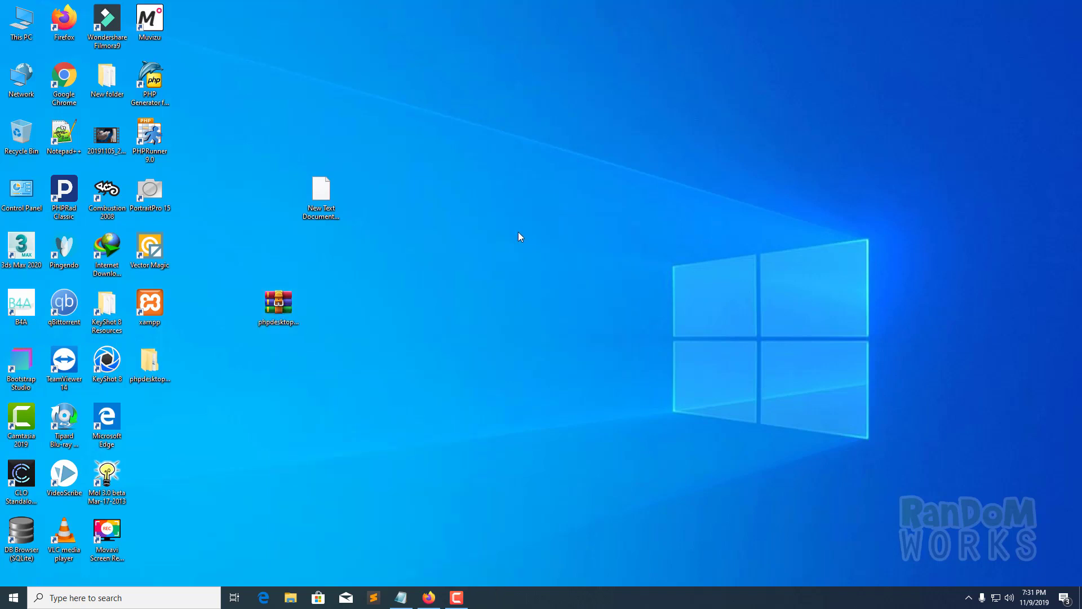
double_click(149, 364)
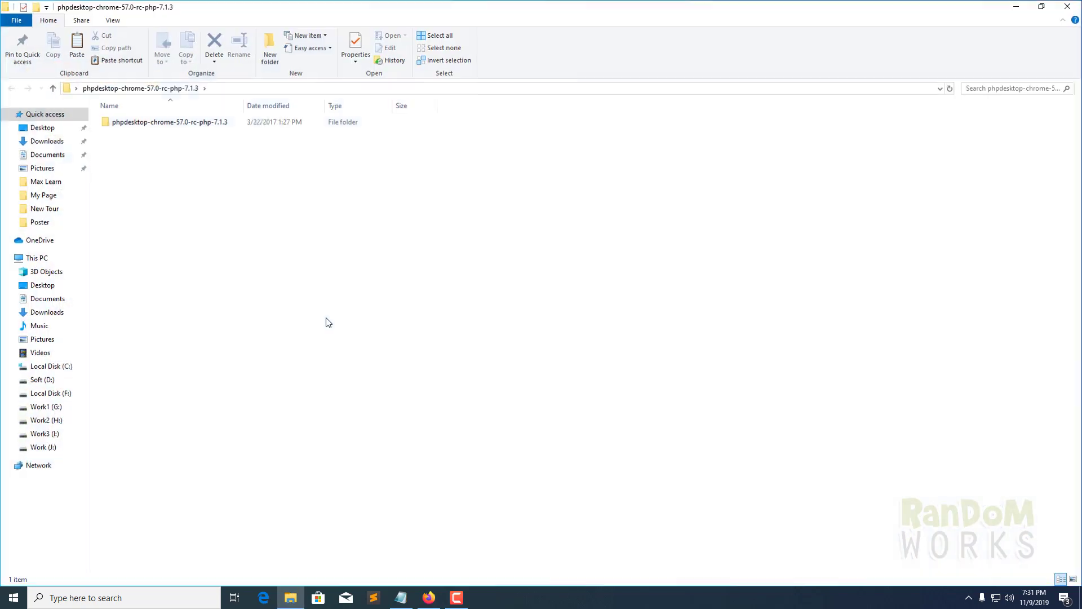
double_click(145, 122)
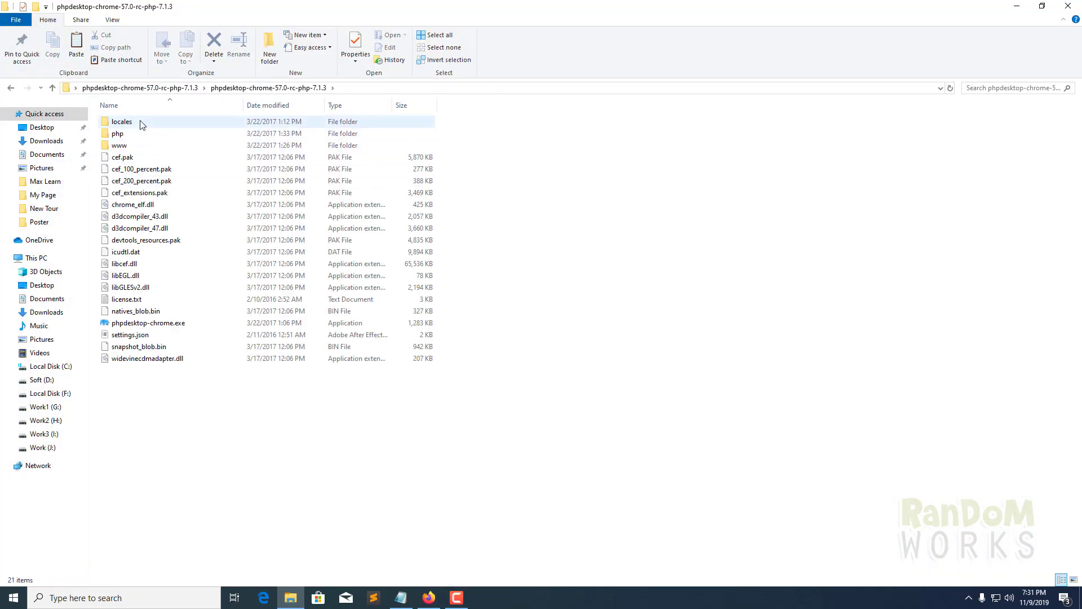
Run phpdesktop-chrome.exe, look over its start page at full-screen size, and close the application.
double_click(172, 327)
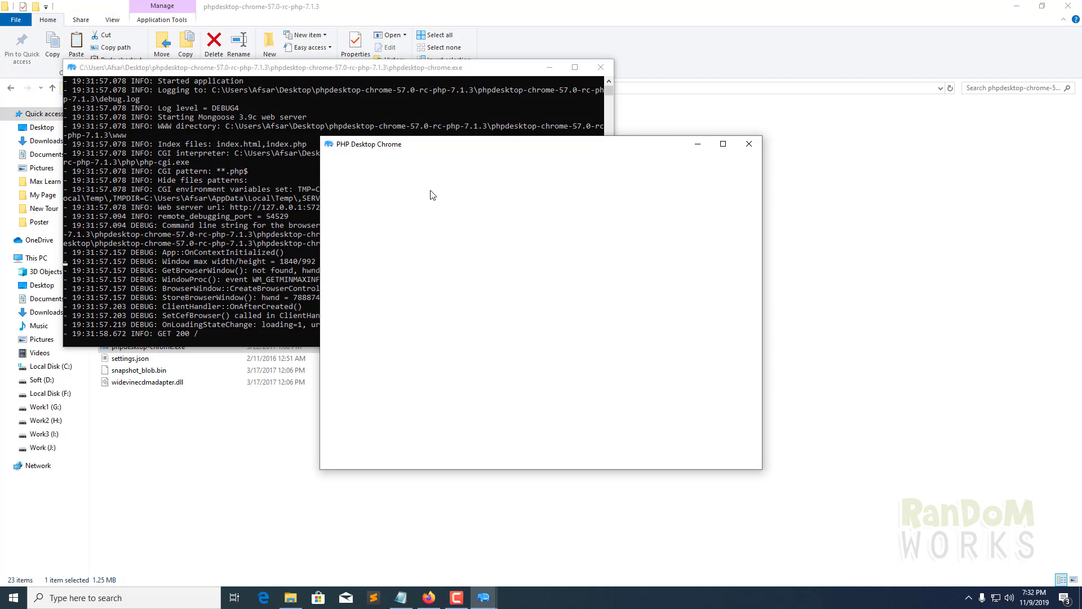
scroll(411, 268, down, 5)
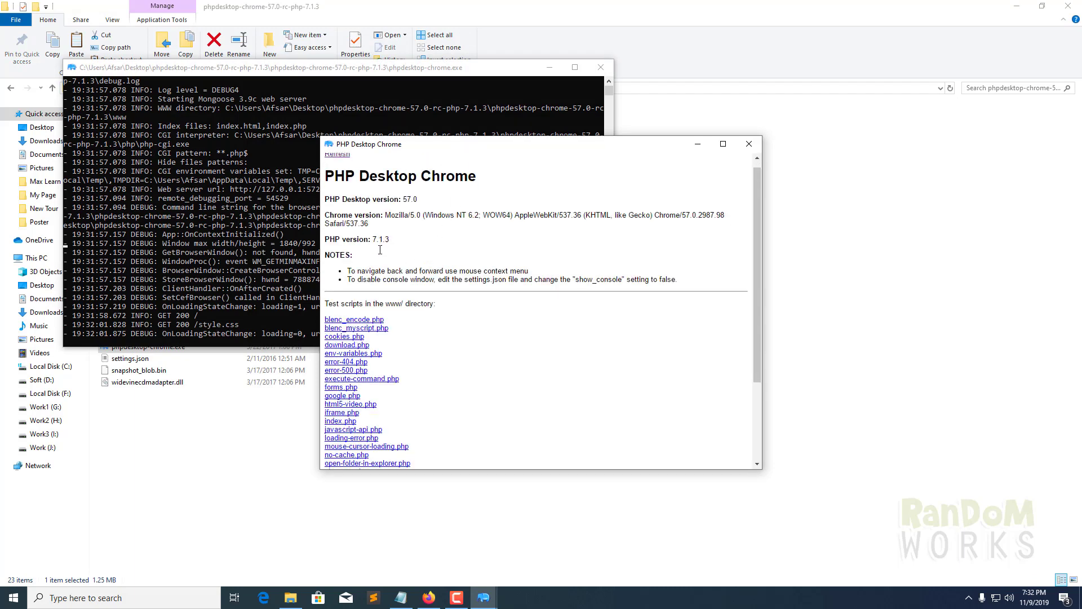
scroll(378, 248, up, 5)
click(723, 143)
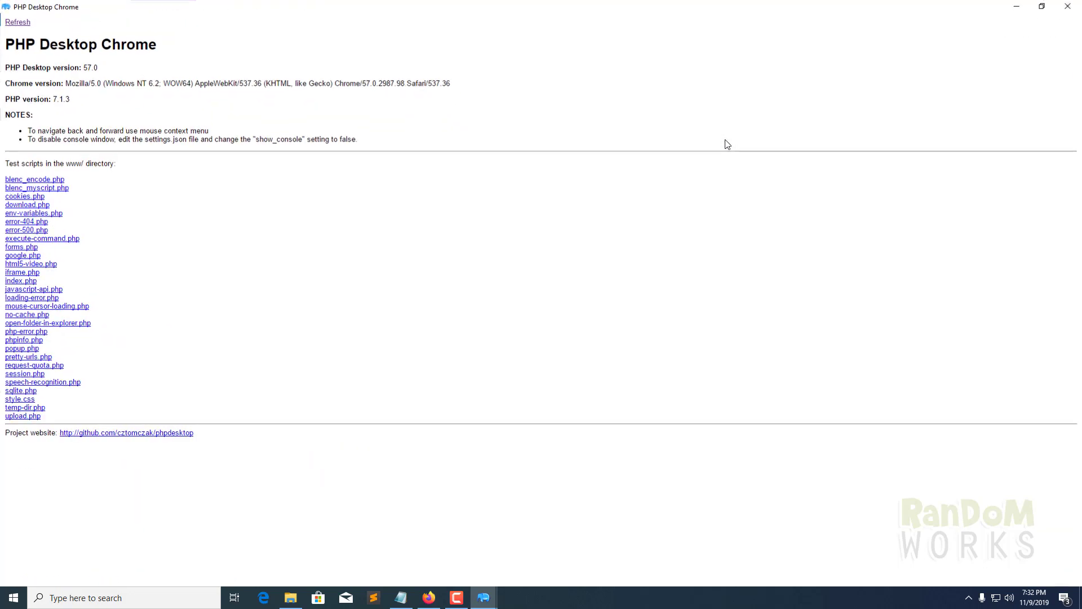
click(1042, 7)
click(750, 144)
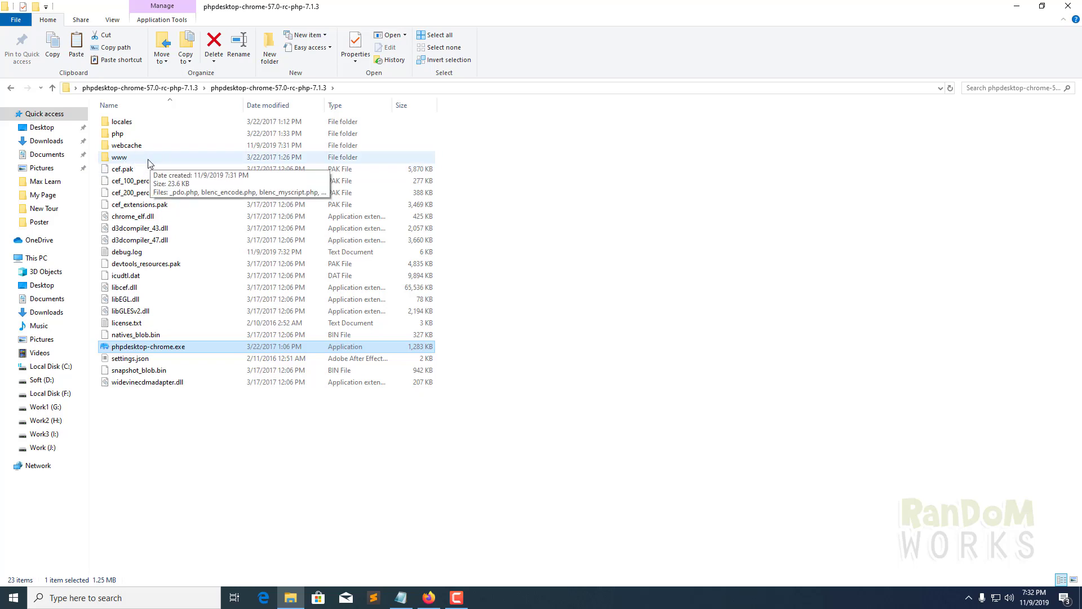
Open the www folder and delete all the sample files in it.
click(128, 161)
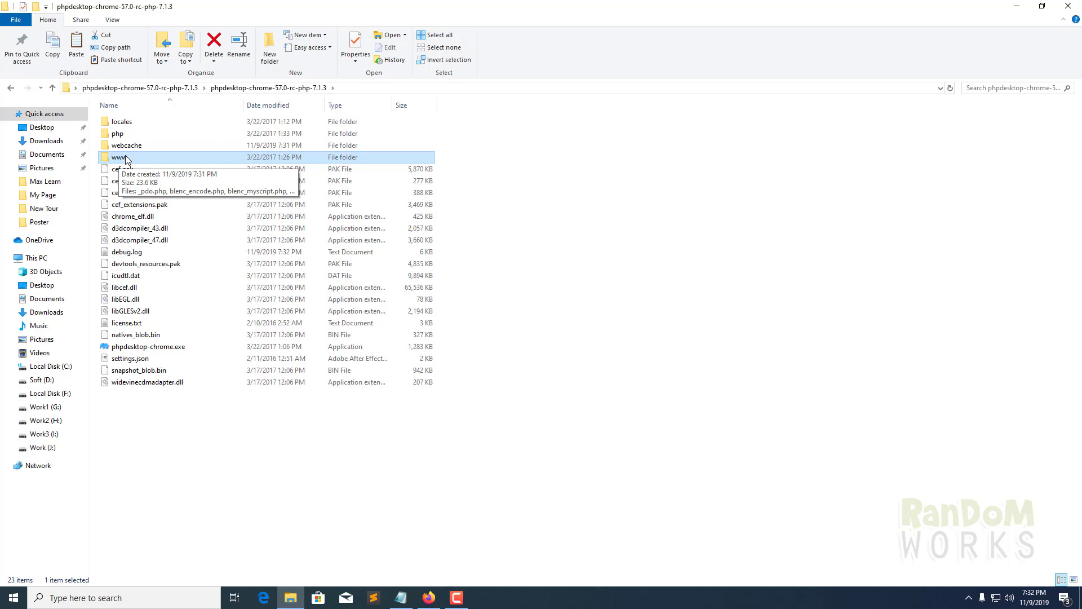
double_click(126, 158)
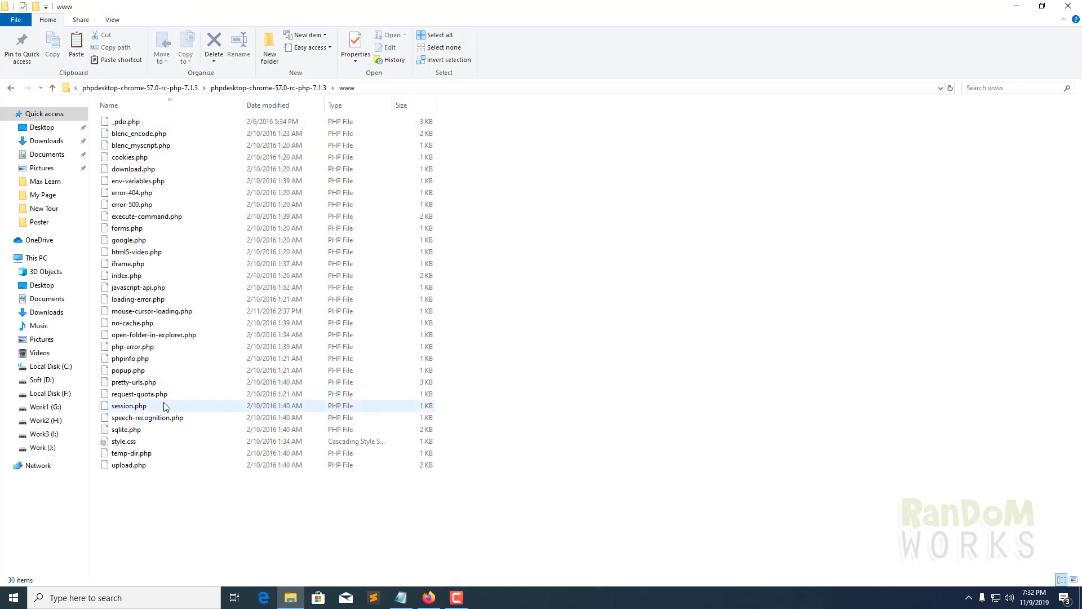
drag(141, 500, 225, 113)
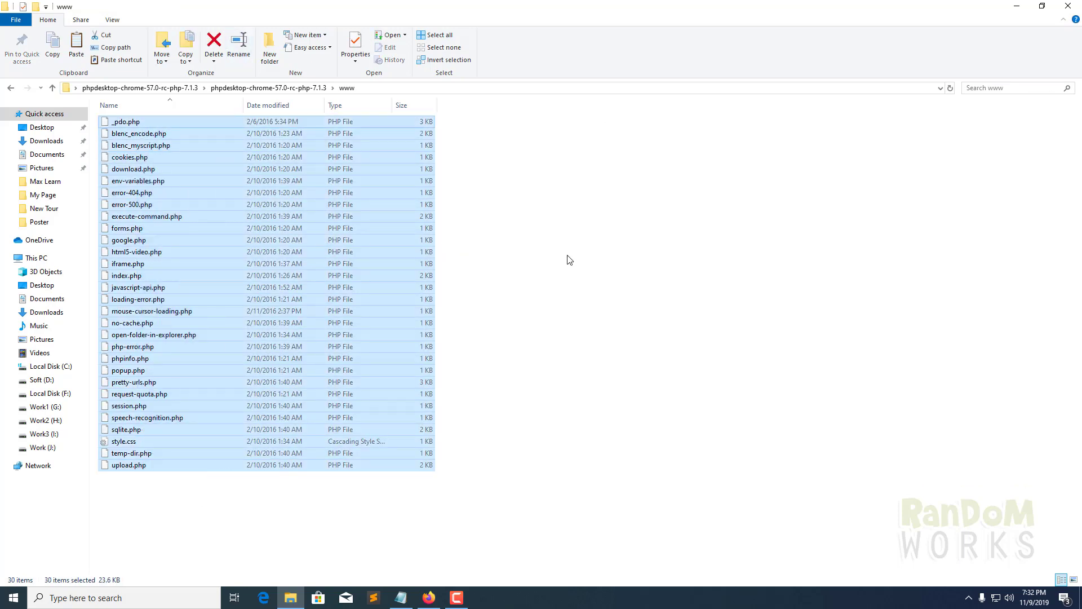
key(Delete)
Create a new folder named "My Apps" inside the www folder.
right_click(172, 185)
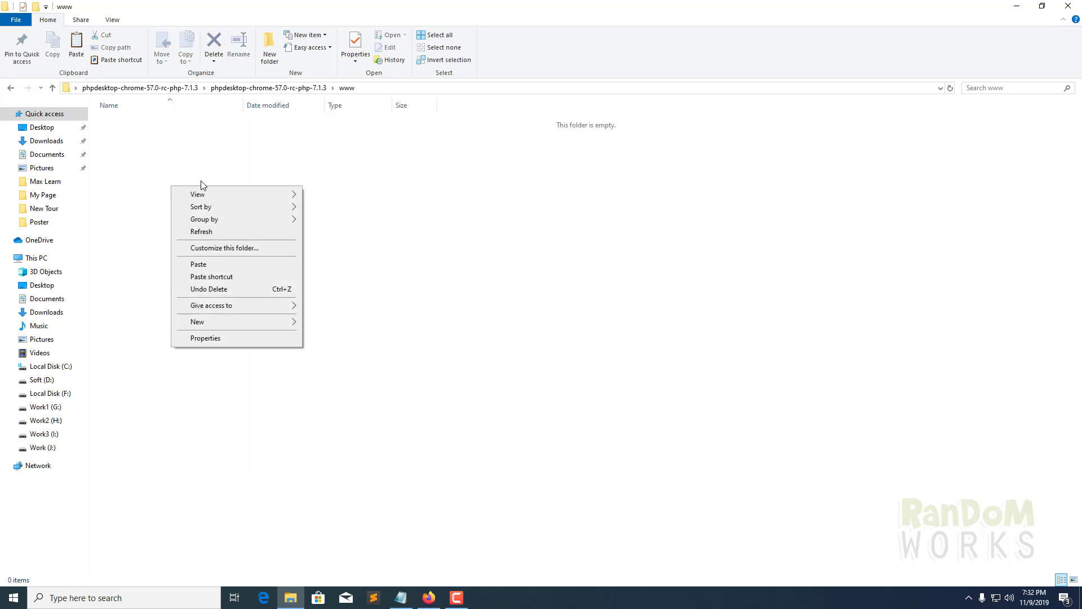
click(201, 180)
right_click(175, 184)
mouse_move(225, 324)
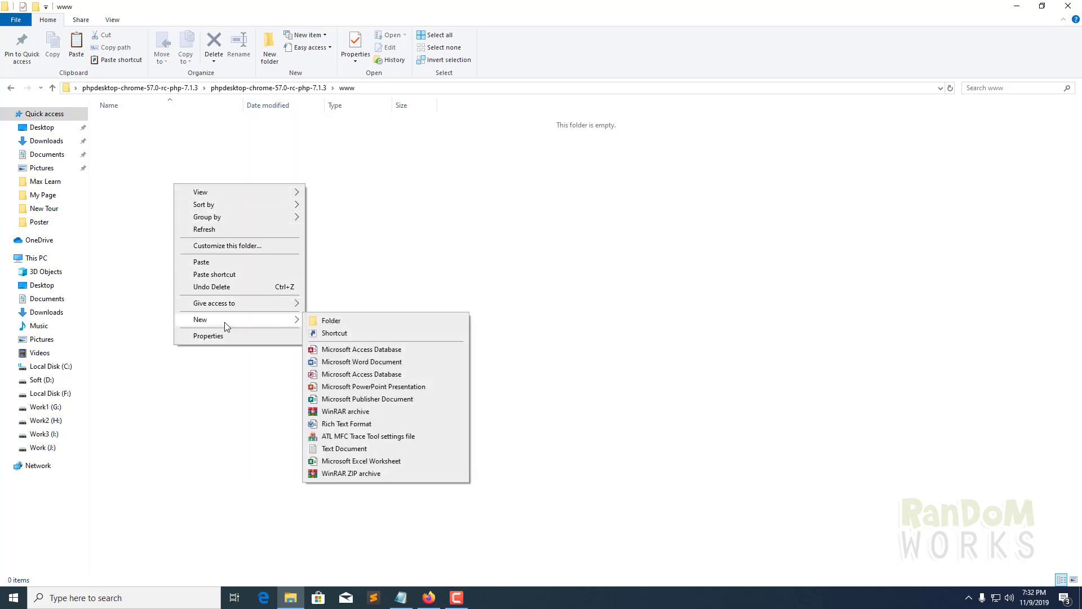
click(360, 321)
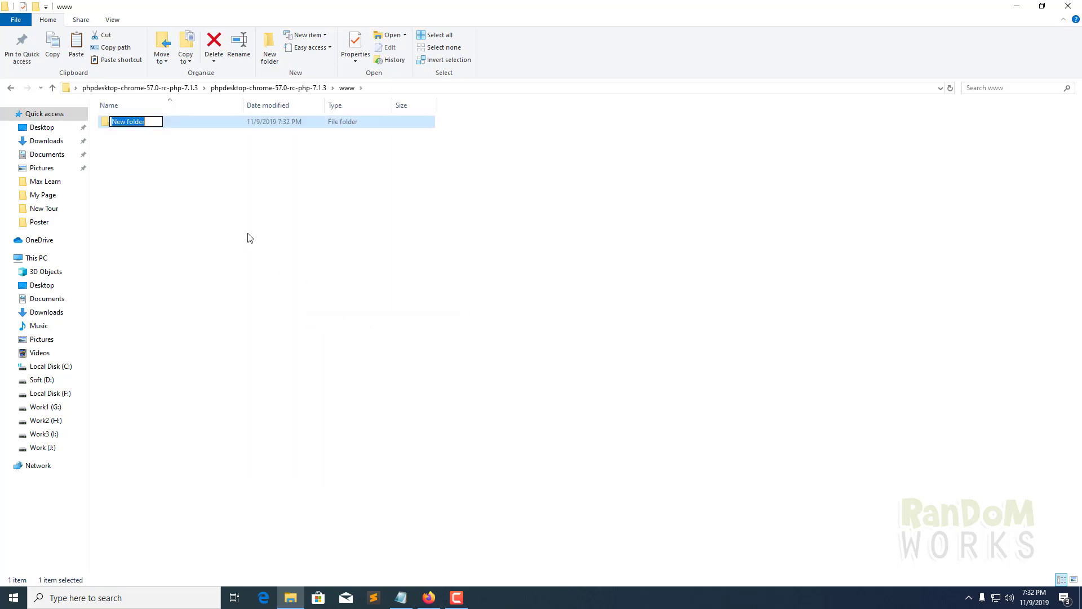
text(My Apps)
key(Return)
Look inside the My Apps folder and return to the www folder.
double_click(140, 123)
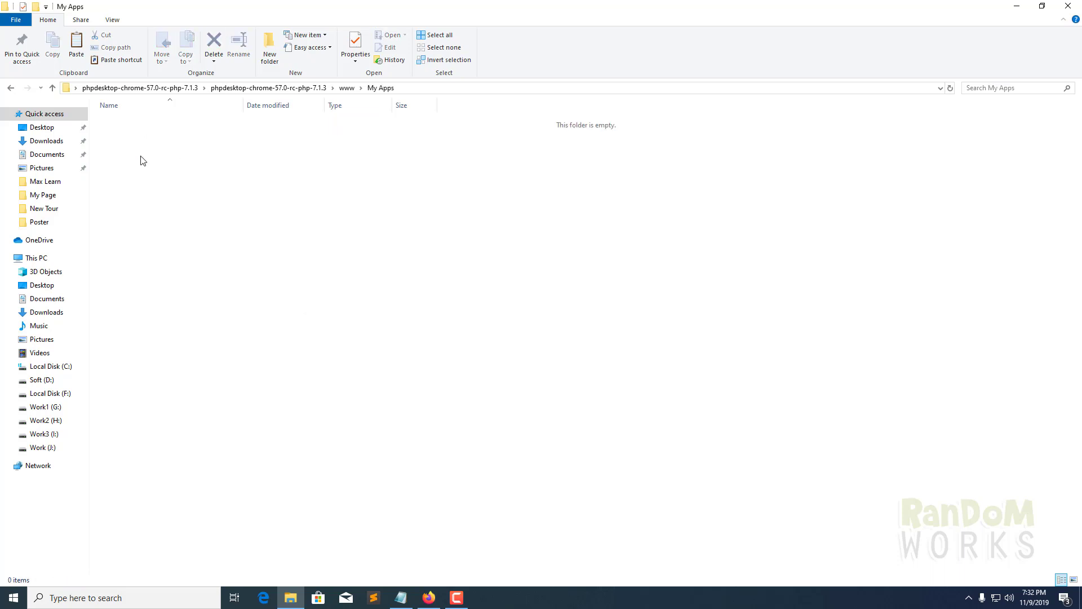
key(alt+Left)
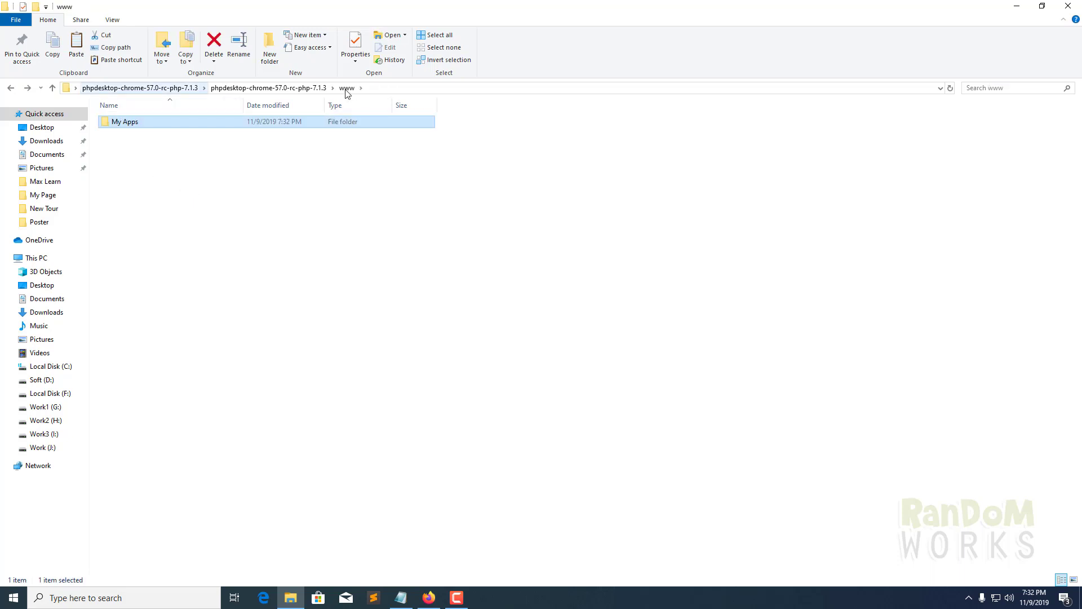
double_click(144, 123)
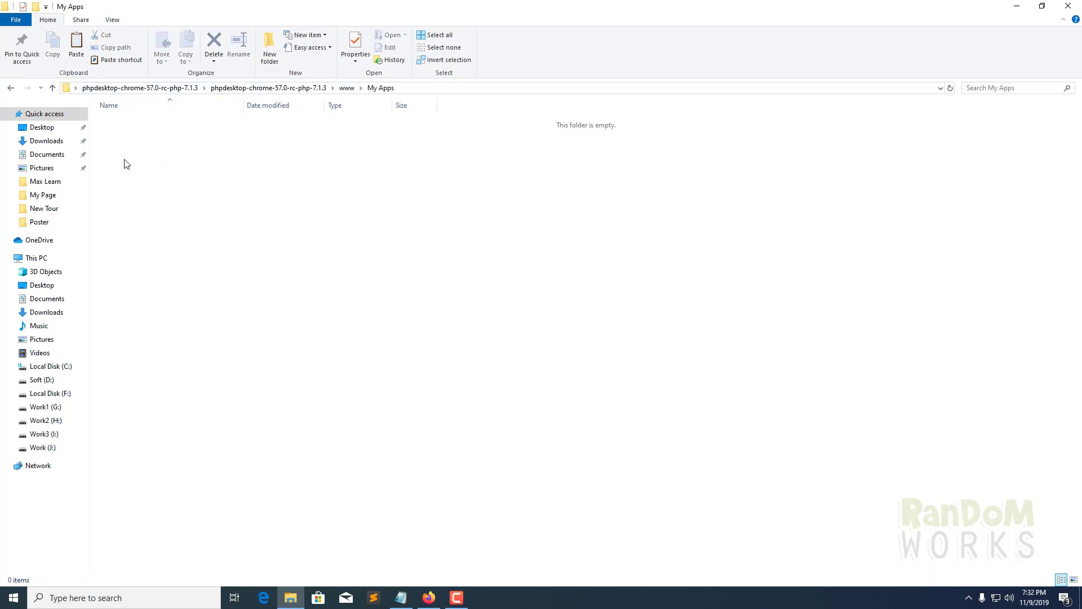
drag(104, 132, 414, 428)
key(alt+Left)
click(125, 165)
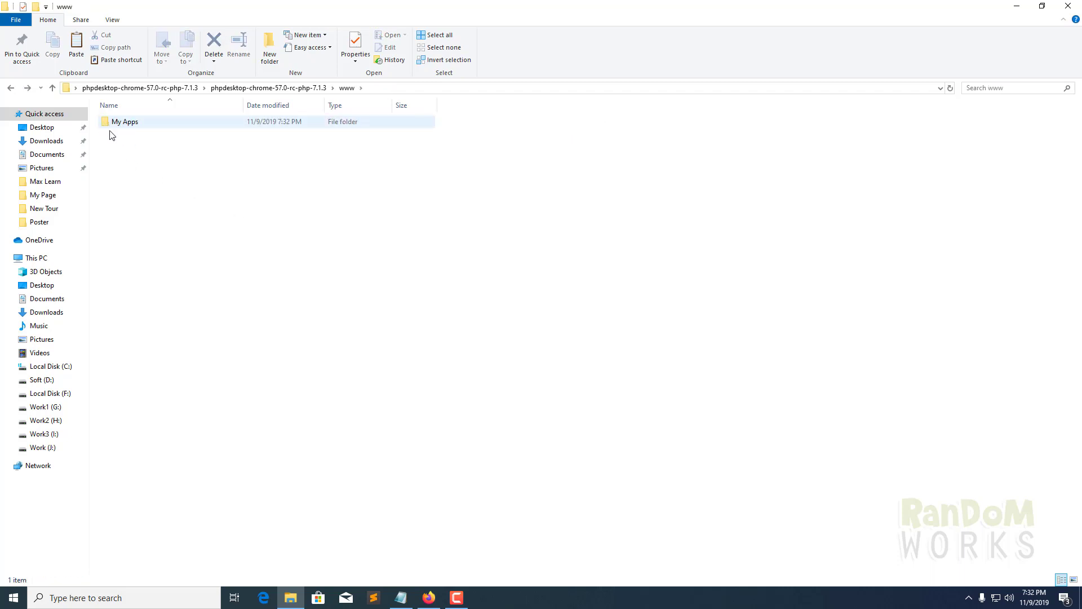
Create a new text document in the www folder and name it index.php, accepting the file extension change.
right_click(143, 197)
mouse_move(206, 332)
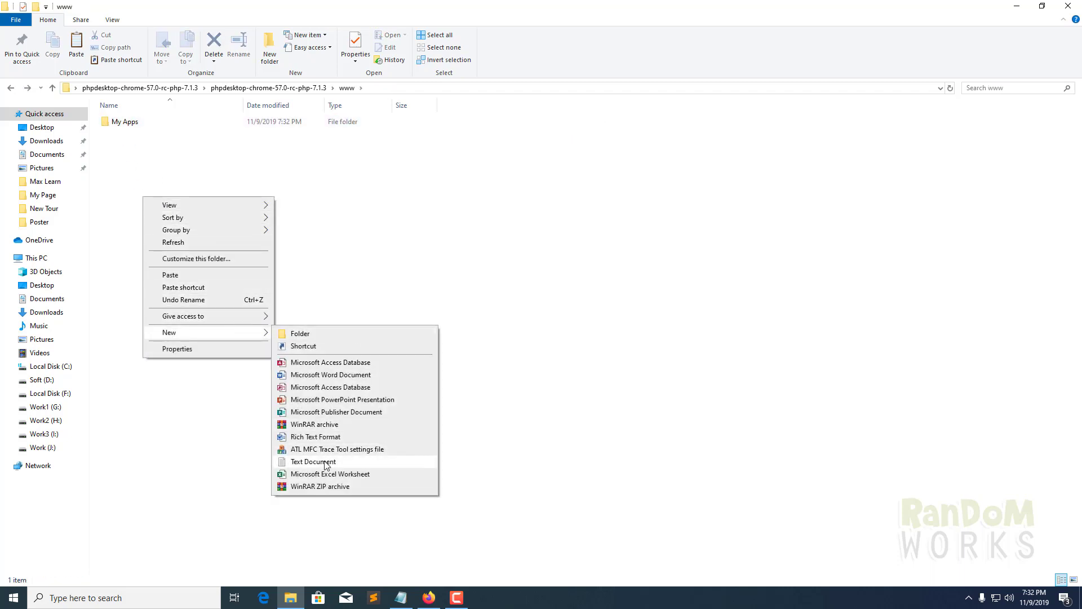
click(360, 461)
text(index)
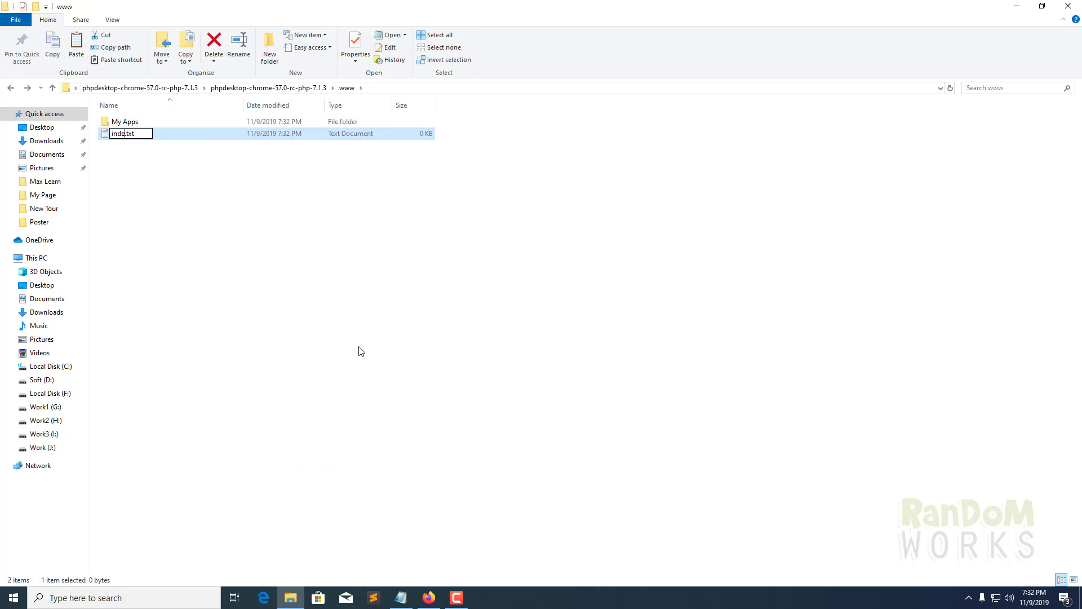
key(BackSpace)
key(BackSpace)
key(BackSpace)
text(php)
key(Return)
key(Return)
Edit index.php in Notepad++ with an opening PHP tag and echo '<h2>Random Works</h2>';, save it and close the editor.
right_click(131, 136)
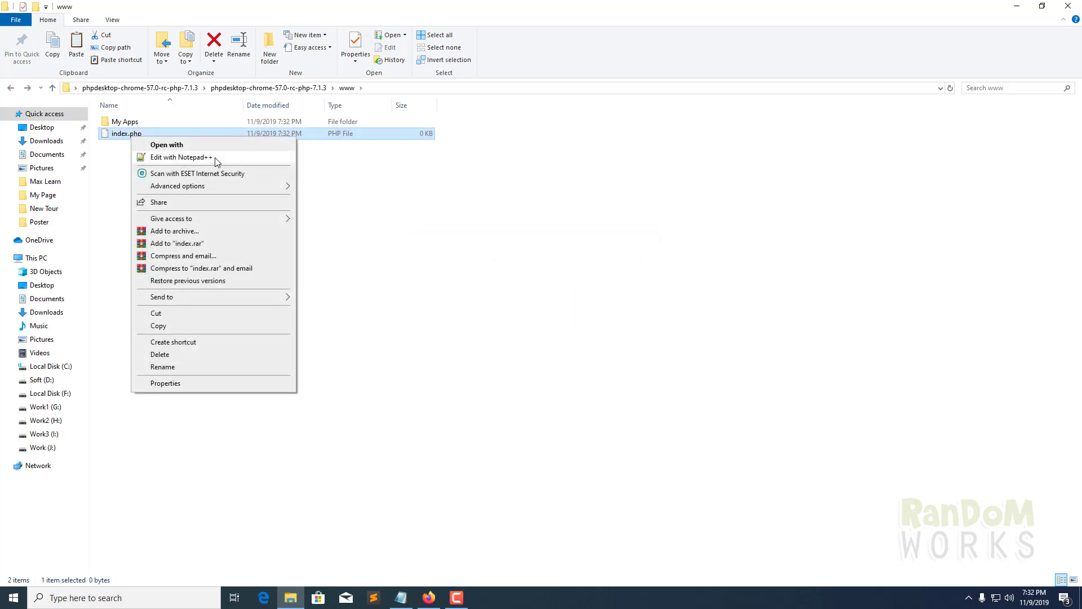
click(186, 158)
drag(443, 5, 629, 126)
text(<?php)
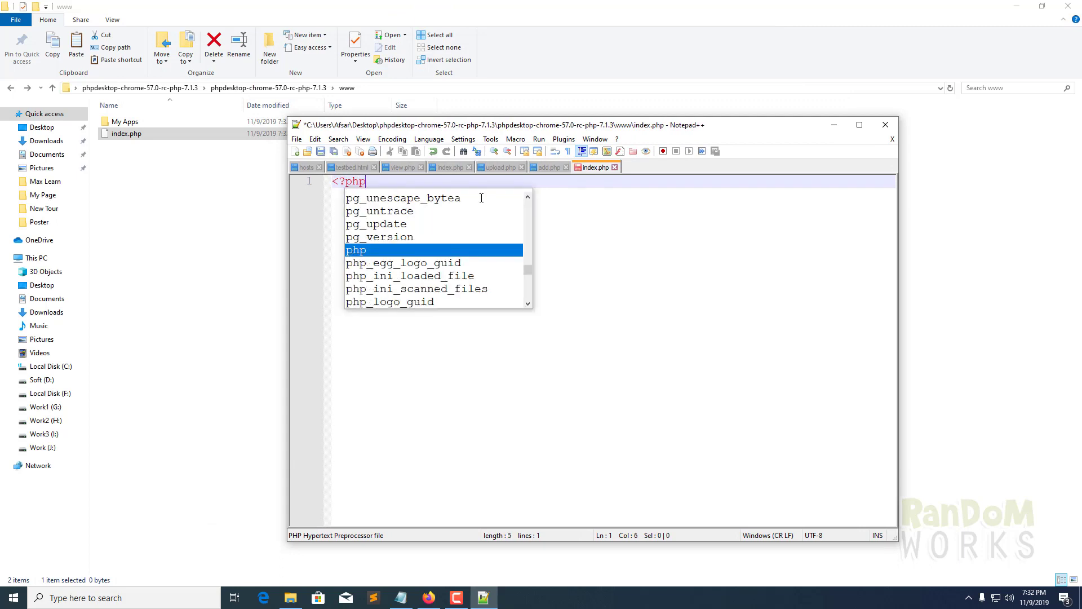
key(Return)
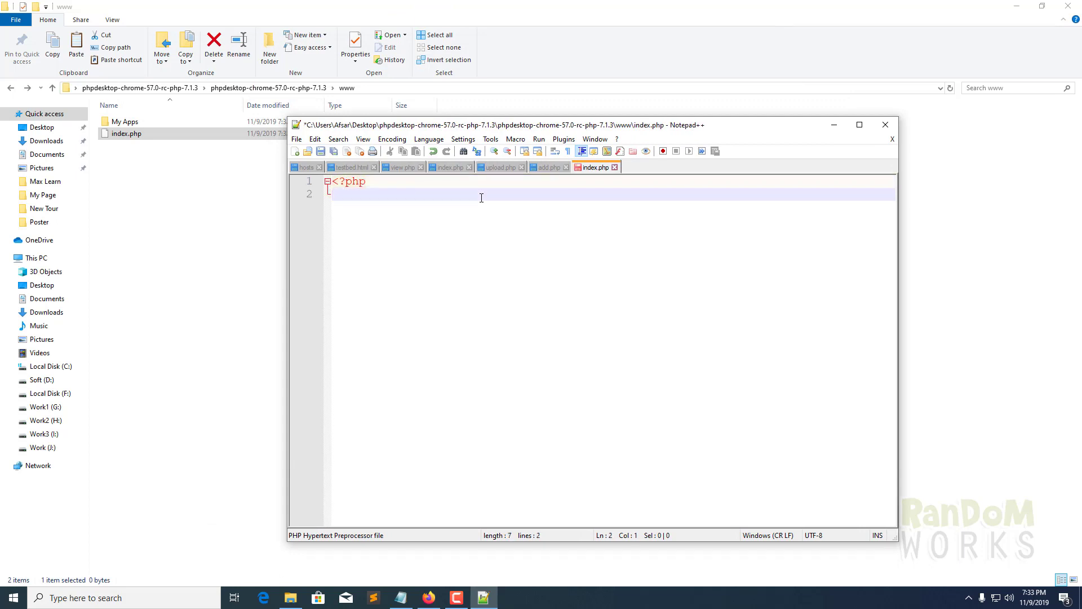
key(Return)
text(echo)
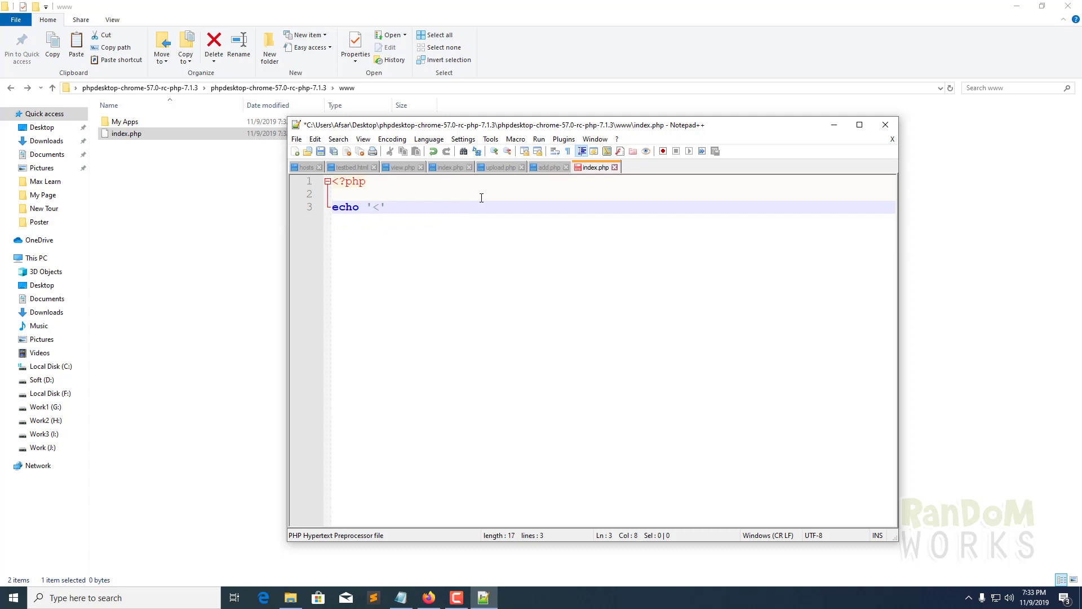
text('<h2>Random Works</h2>)
key(ctrl+s)
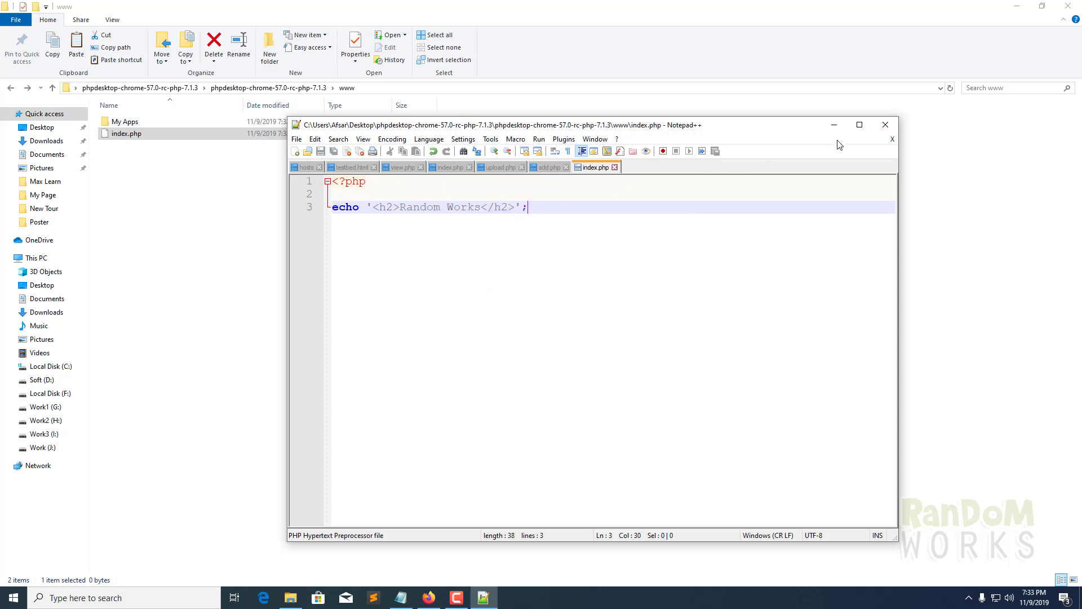
click(886, 125)
click(181, 194)
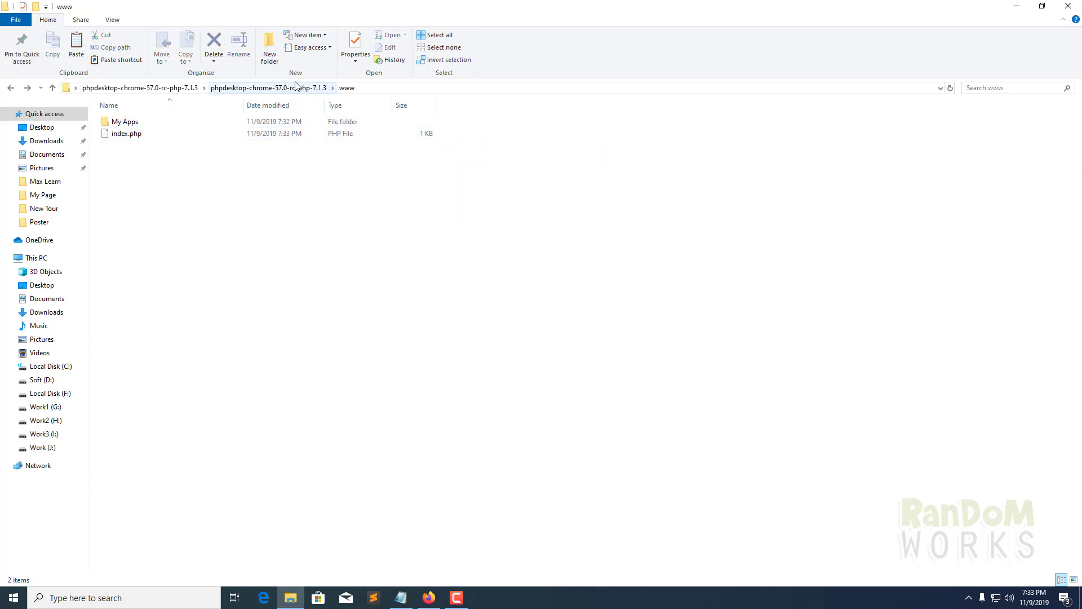
Return to the program folder, run phpdesktop-chrome.exe to check the Random Works heading, and close it.
click(268, 87)
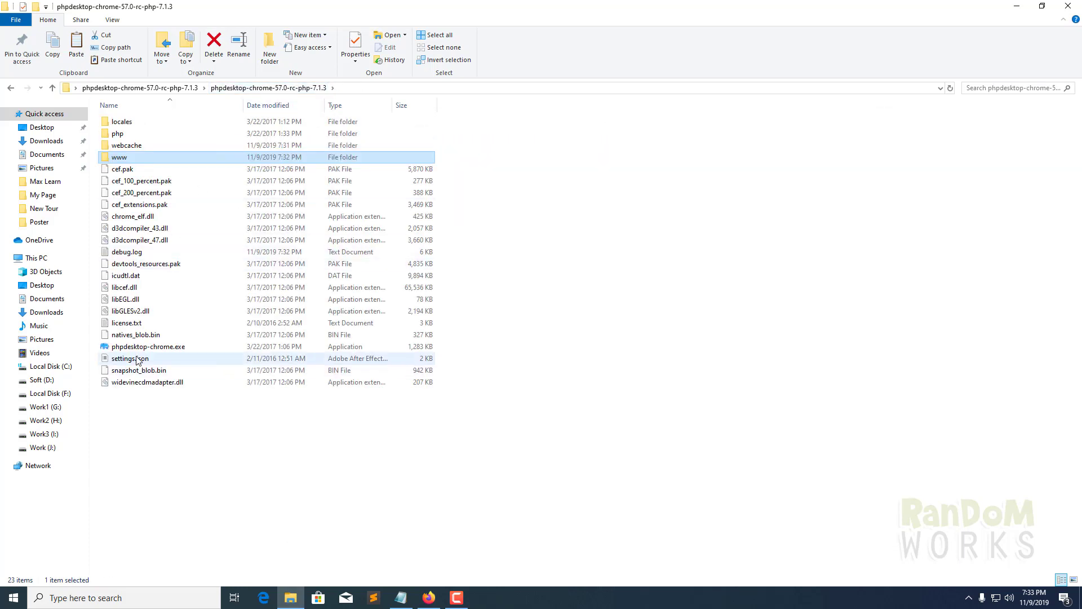
double_click(179, 348)
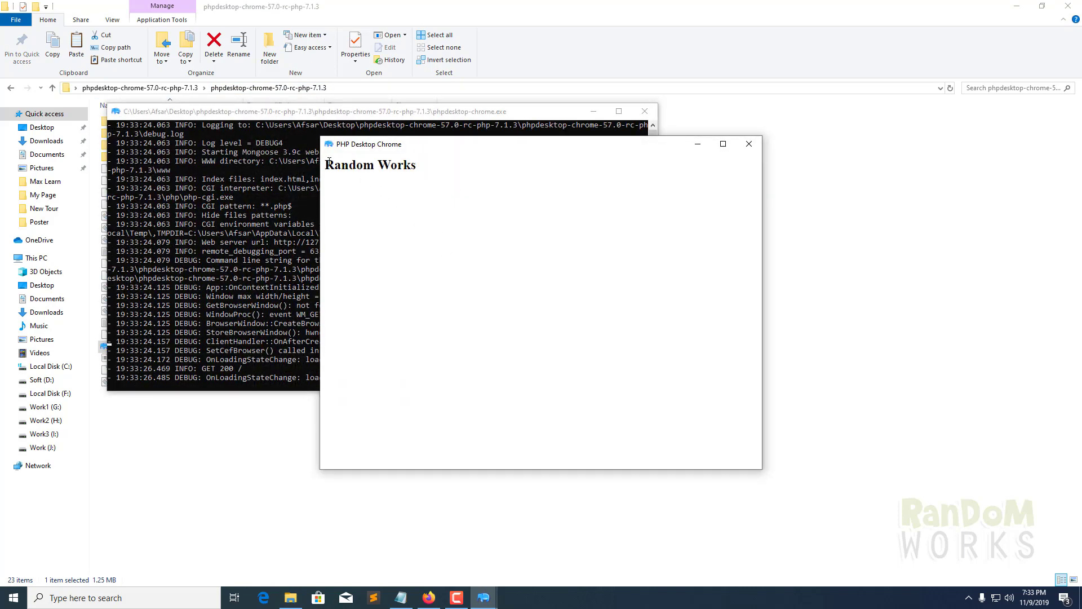
drag(328, 160, 430, 164)
click(531, 190)
click(749, 145)
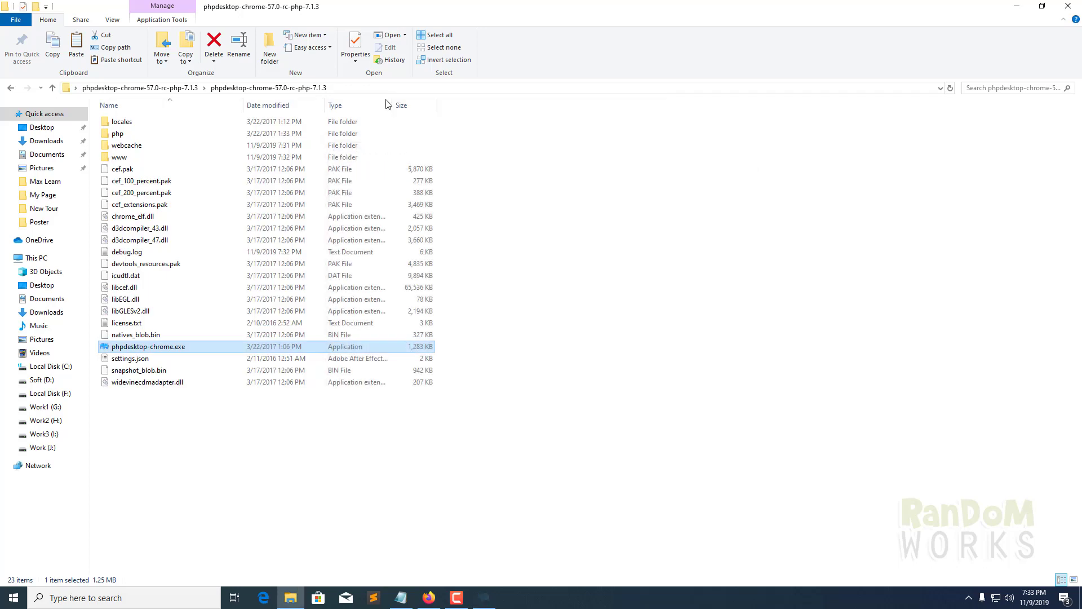
Move index.php from www into the My Apps folder and test it by running phpdesktop-chrome.exe.
double_click(128, 141)
drag(126, 140, 138, 119)
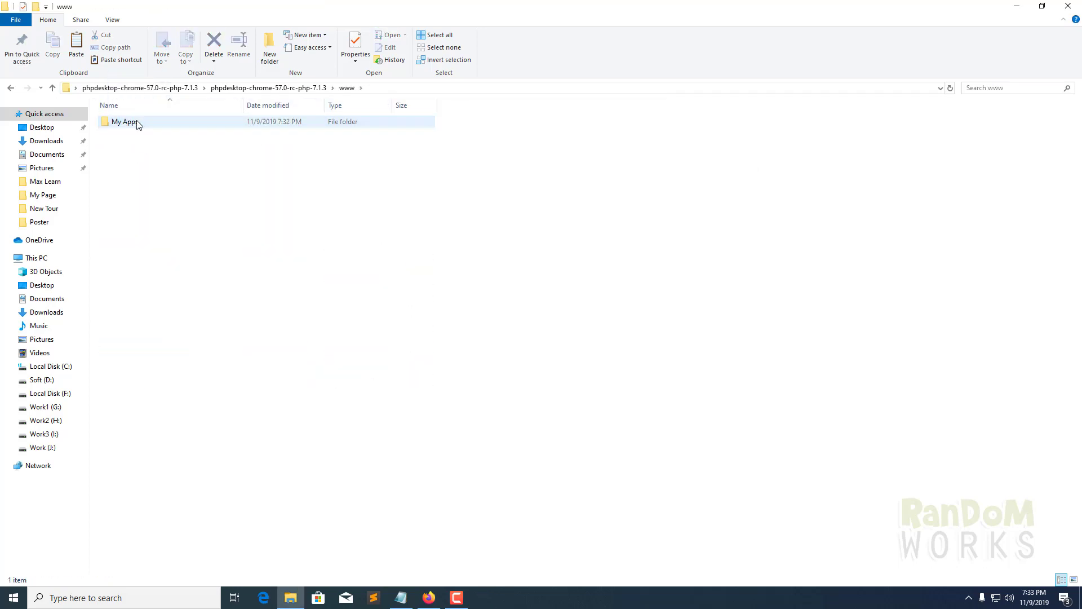
key(BackSpace)
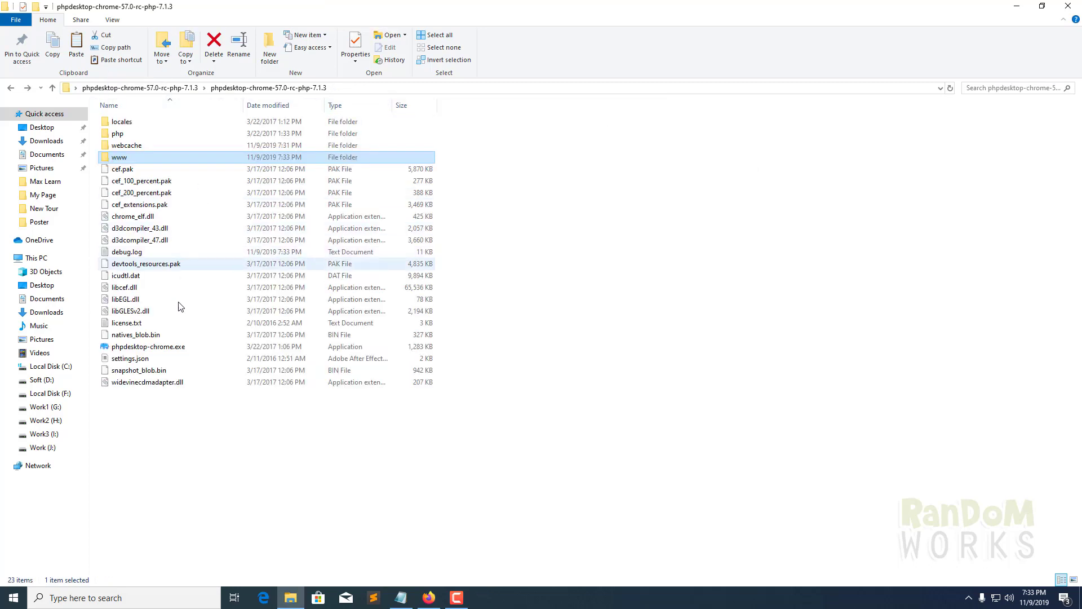
double_click(147, 346)
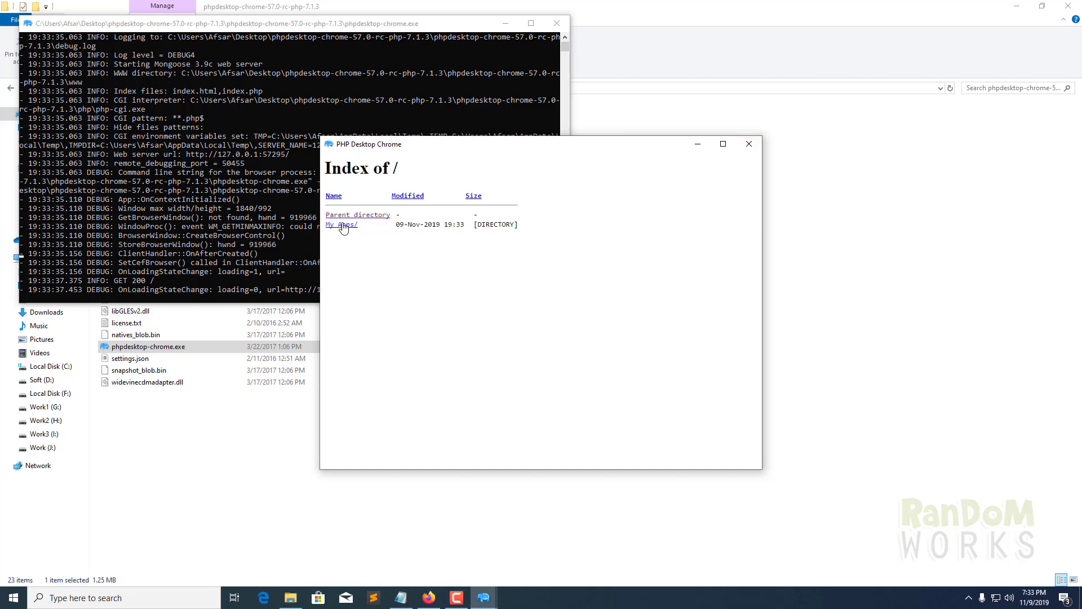
click(749, 144)
Move index.php from My Apps back into the www folder and remove the My Apps folder.
double_click(141, 157)
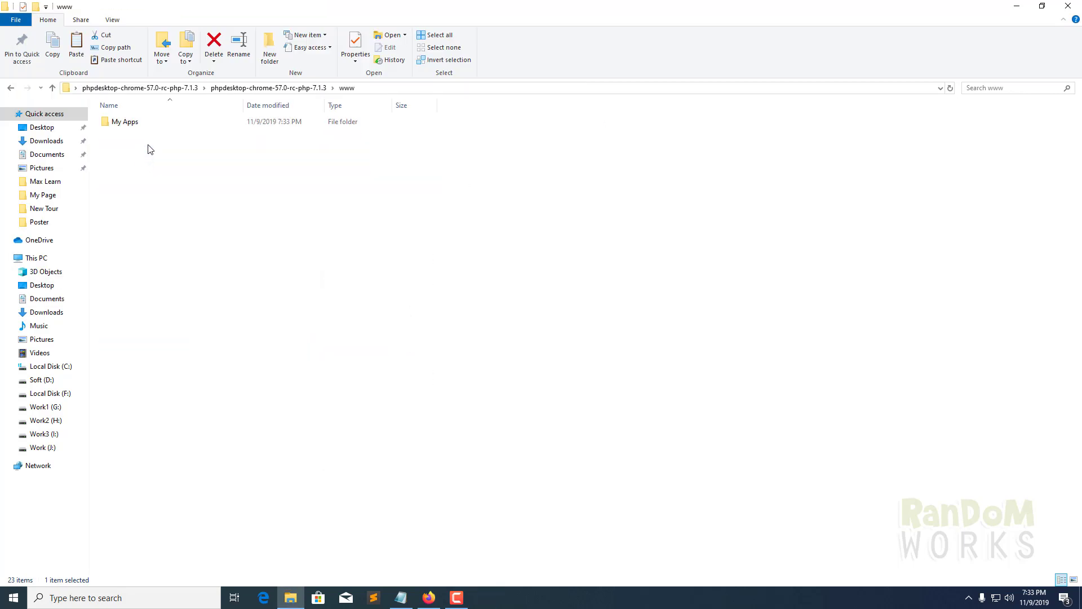
double_click(127, 122)
key(alt+Left)
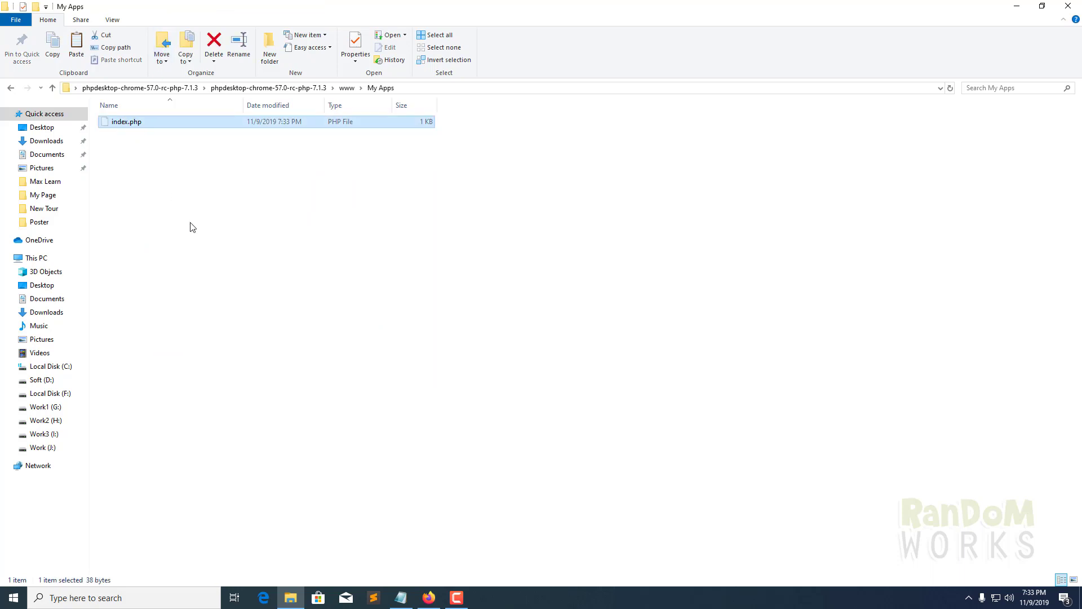
key(ctrl+v)
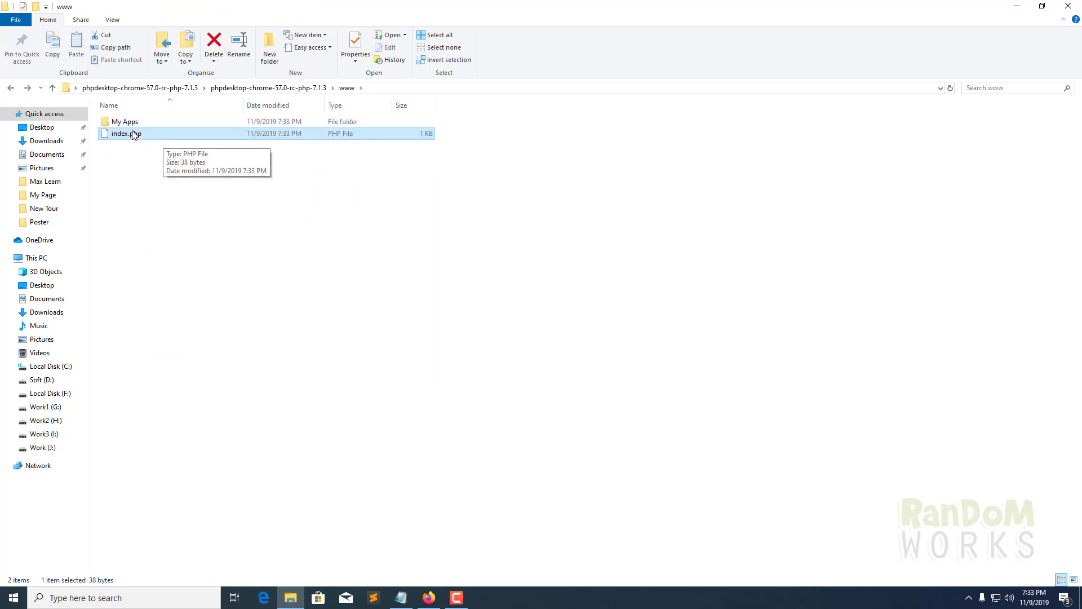
drag(131, 120, 305, 88)
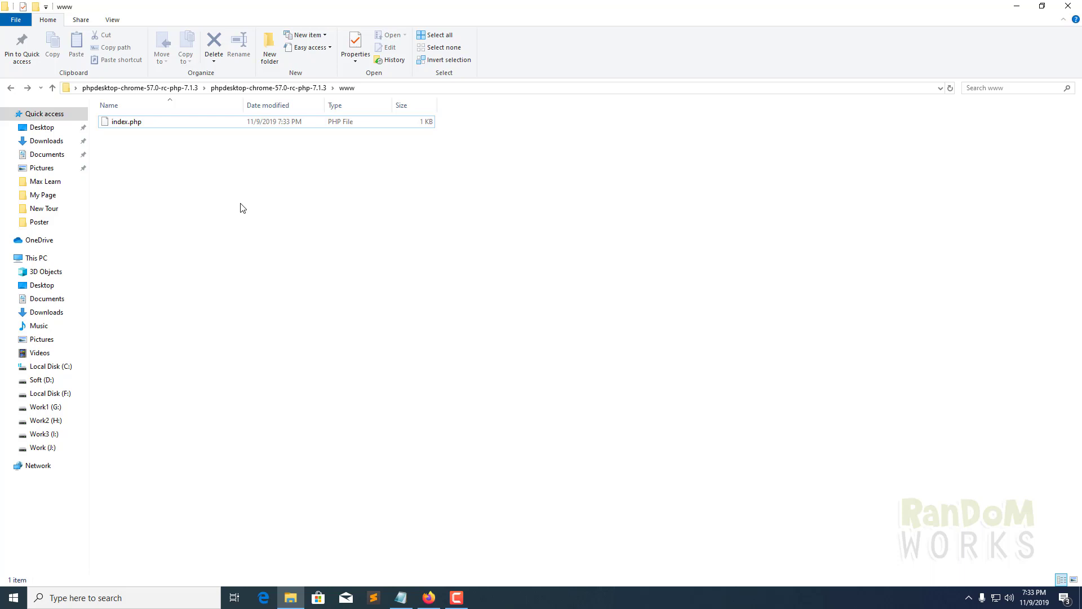
Add the line echo '<input type="button" value="Click Me">; below the heading in index.php using Notepad++ and save it.
right_click(141, 121)
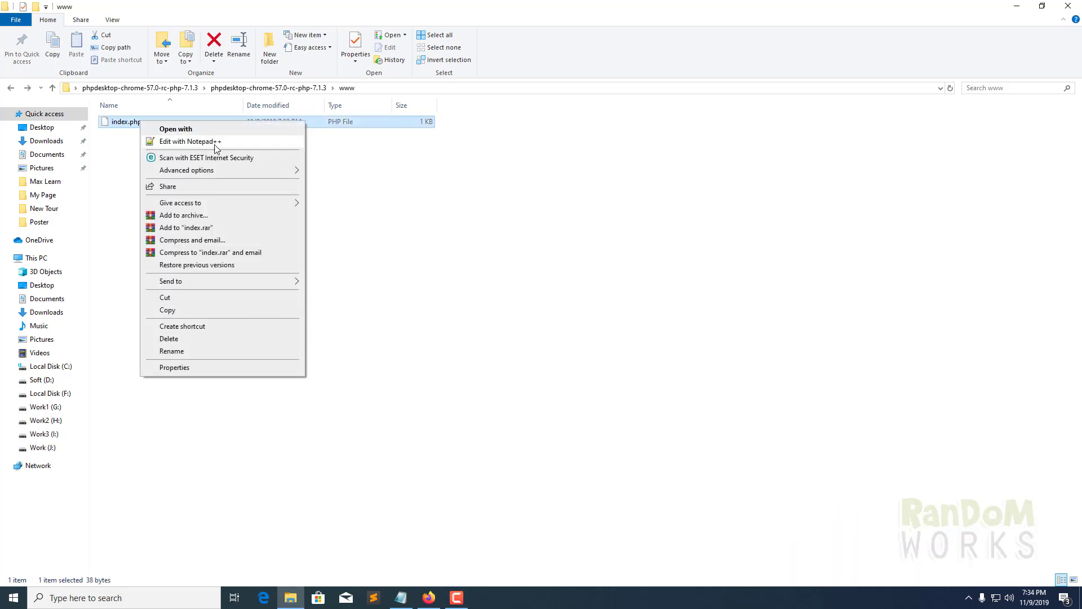
click(216, 142)
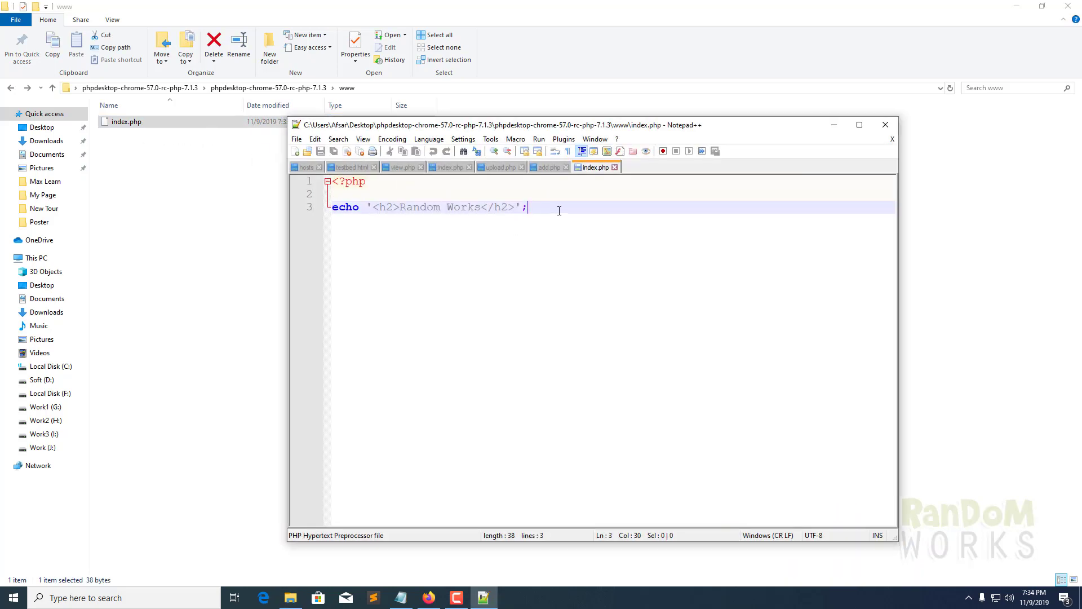
key(Return)
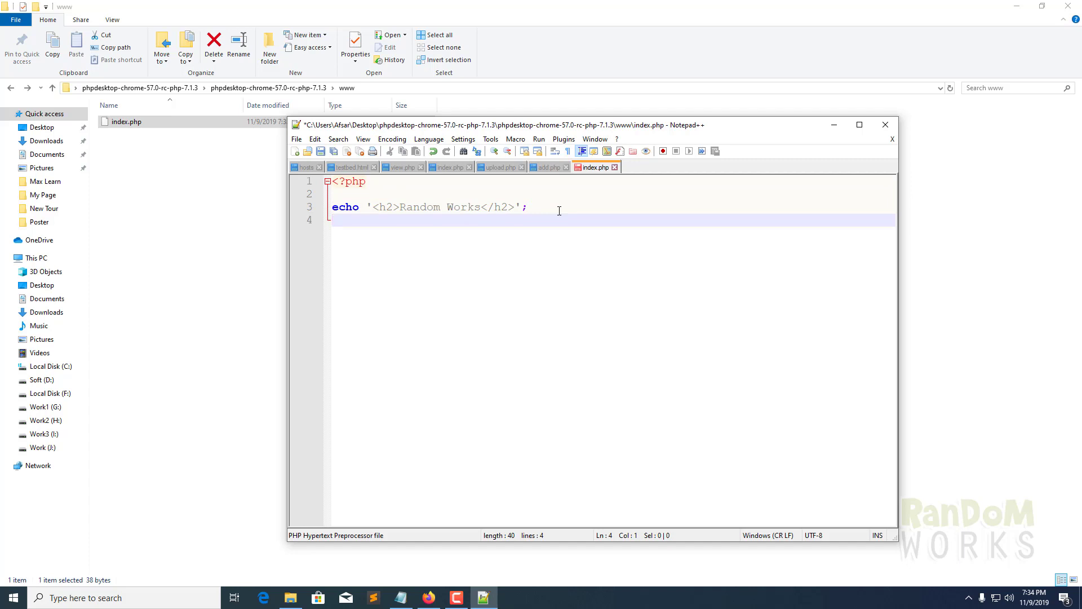
text(echo )
text('<inpu)
text(t bu)
text(ty)
text(pe="butto)
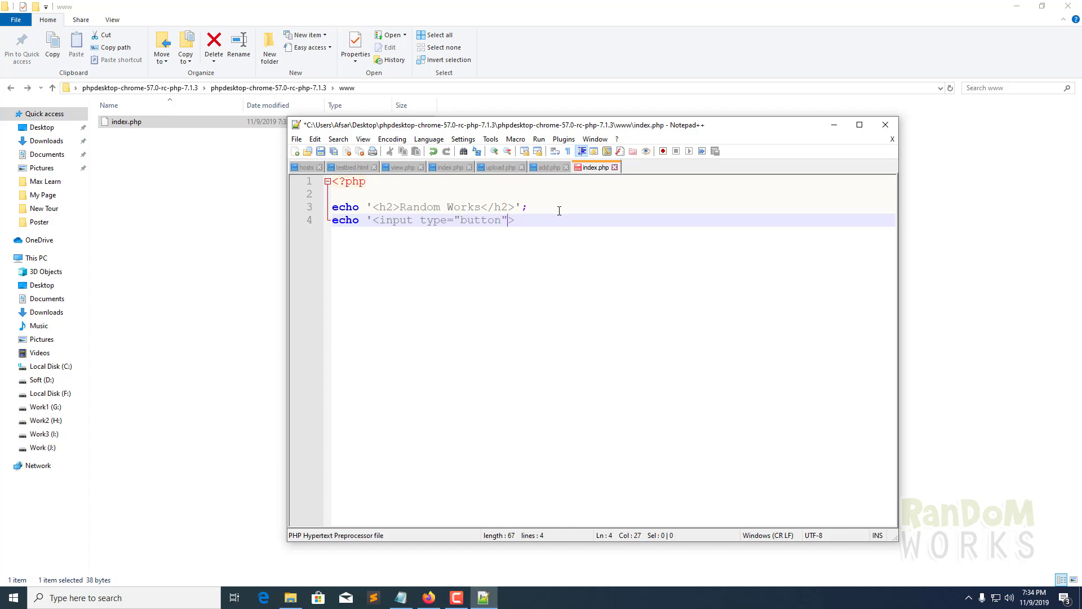
text(alu)
key(BackSpace)
key(BackSpace)
text(val)
key(BackSpace)
key(BackSpace)
text(Click Me)
key(ctrl+s)
Go back to the program folder and run phpdesktop-chrome.exe to test the edited index.php, closing it after viewing.
click(183, 192)
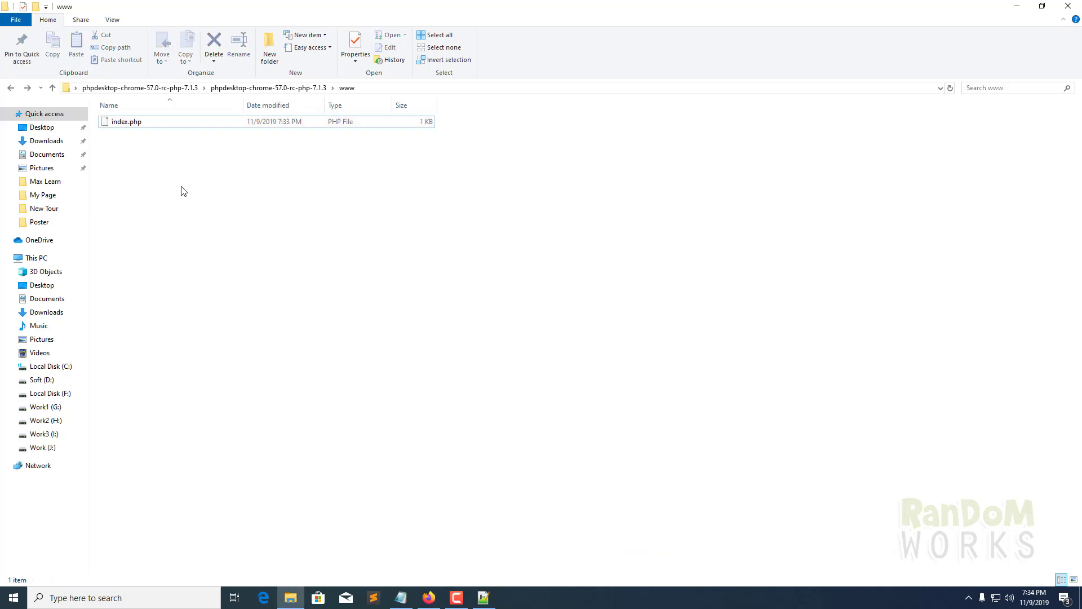
key(BackSpace)
double_click(149, 347)
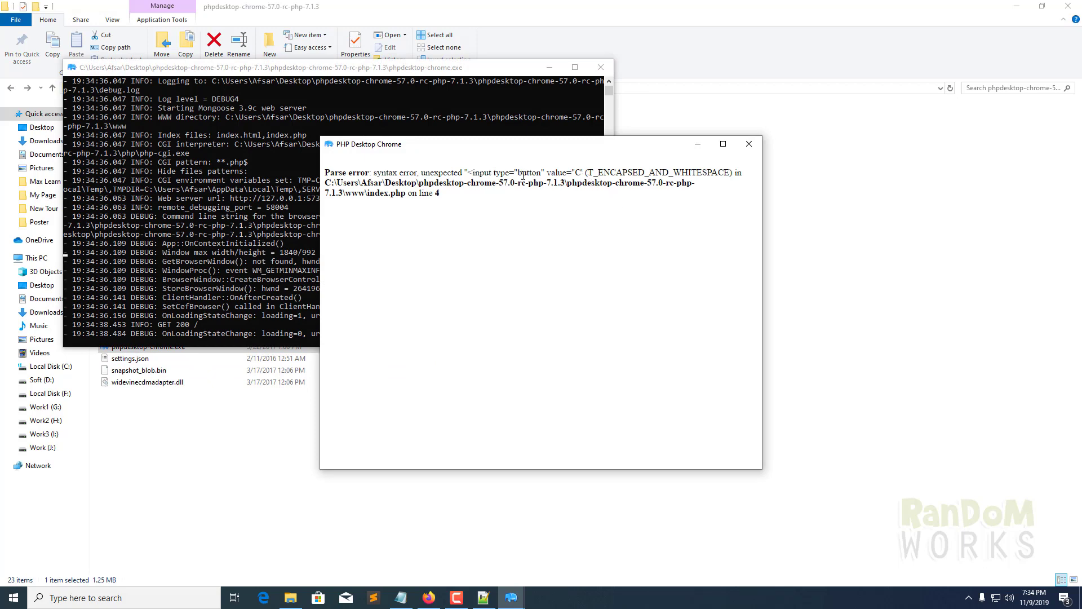
click(749, 144)
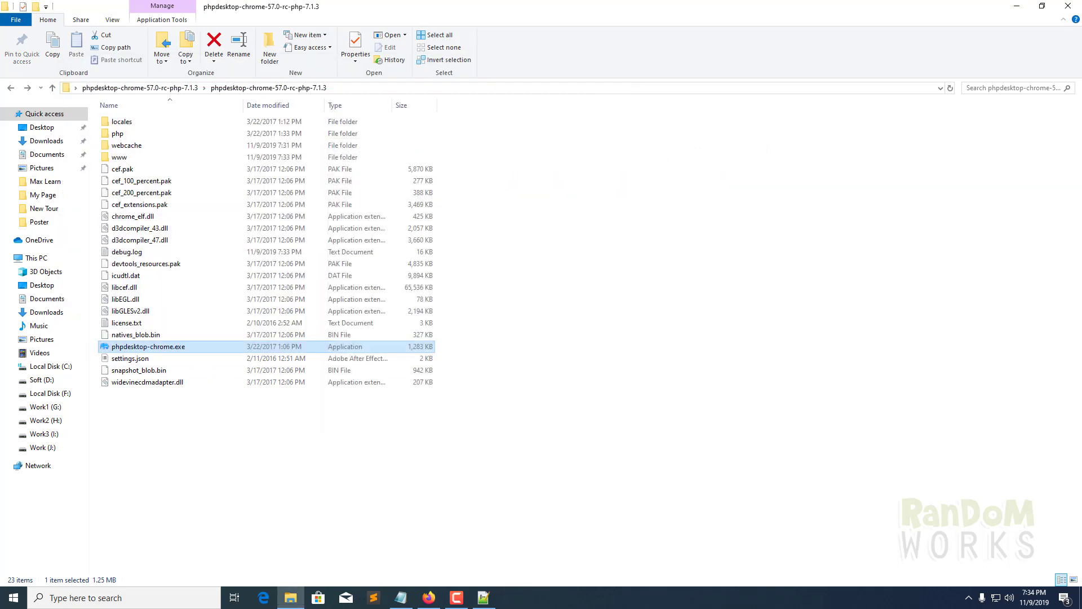
Switch back to Notepad++ and add the closing single quote before the semicolon of the Click Me echo line.
click(483, 598)
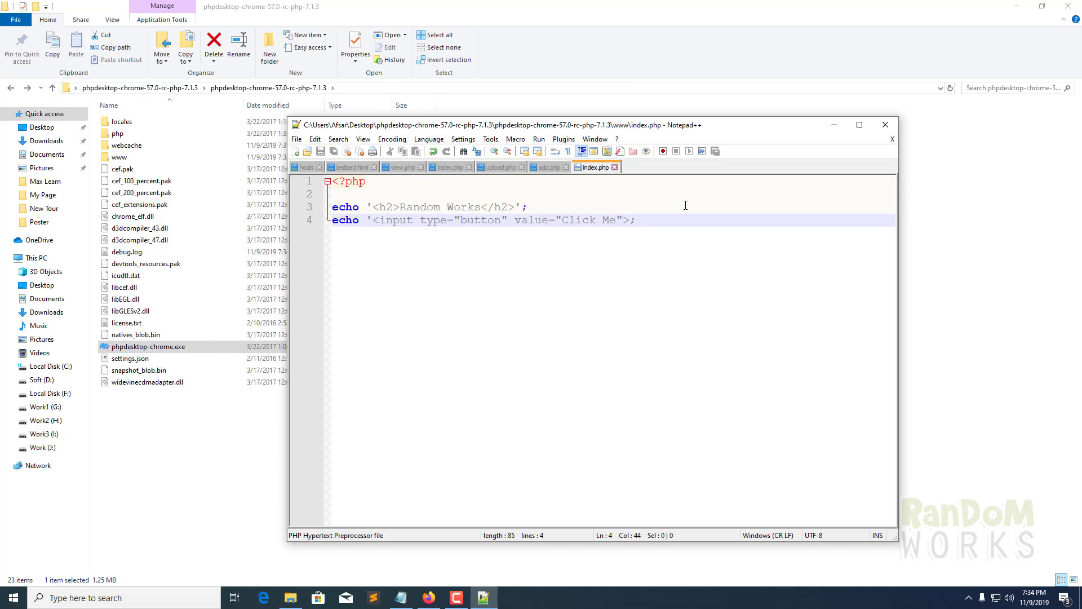
key(BackSpace)
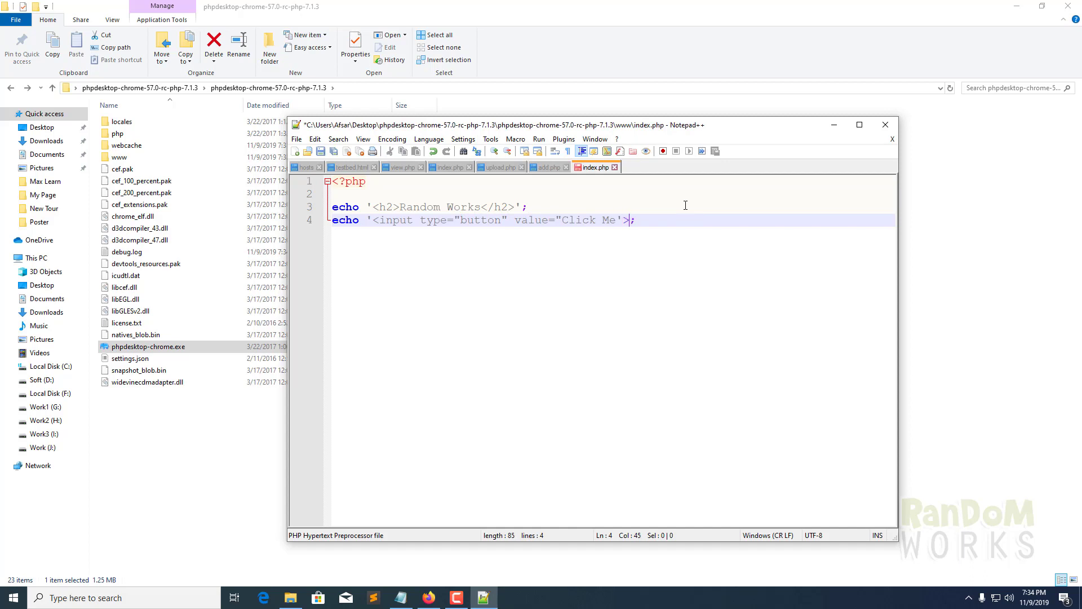
key(ctrl+z)
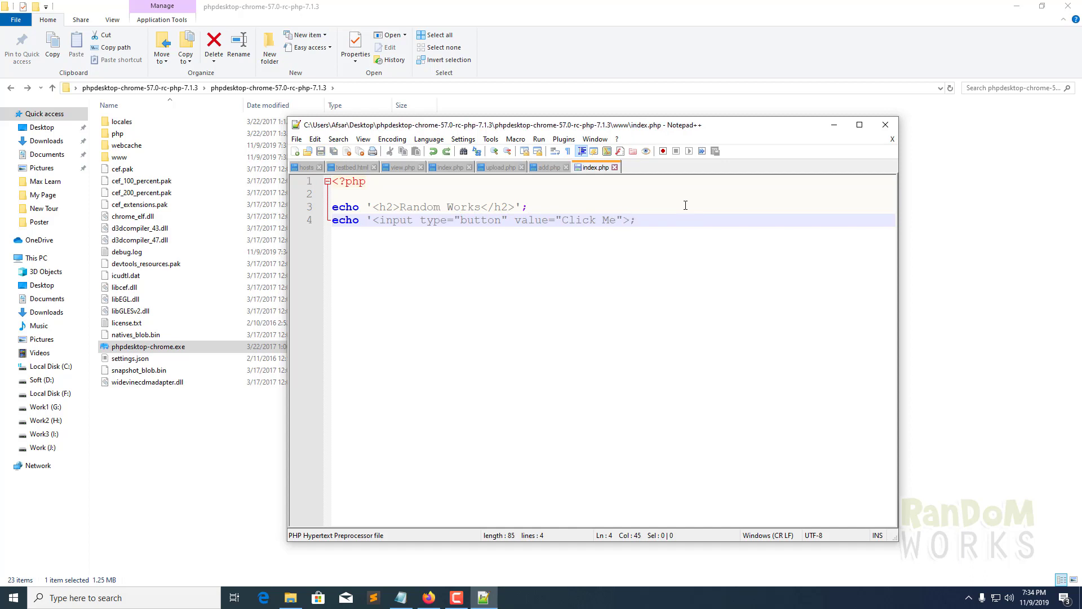
text(')
Run phpdesktop-chrome.exe from the program folder to check the heading and the Click Me button, and close it.
click(561, 6)
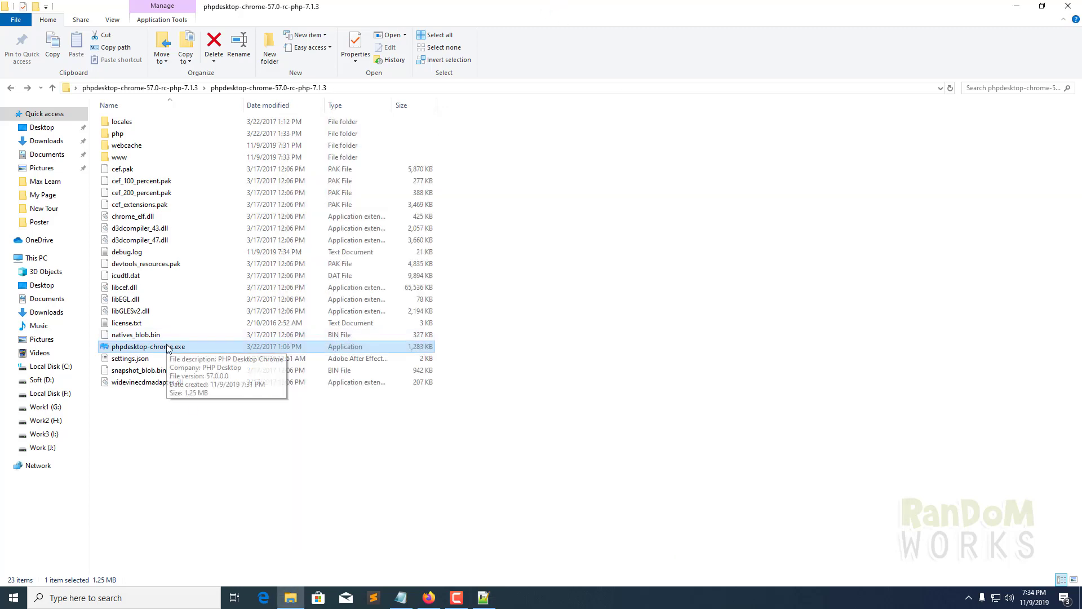
double_click(167, 347)
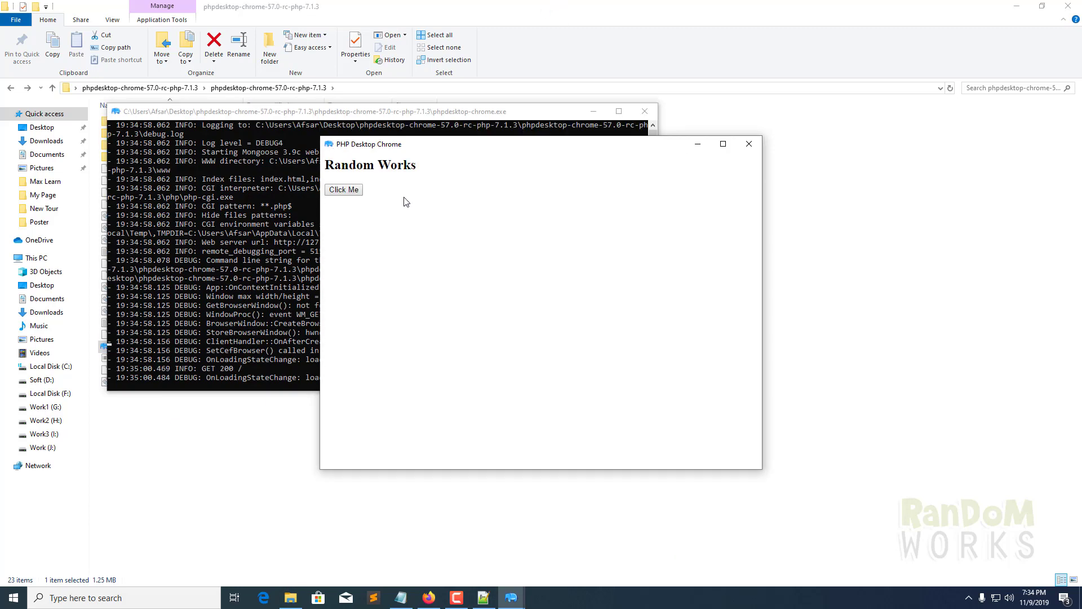
drag(326, 167, 432, 162)
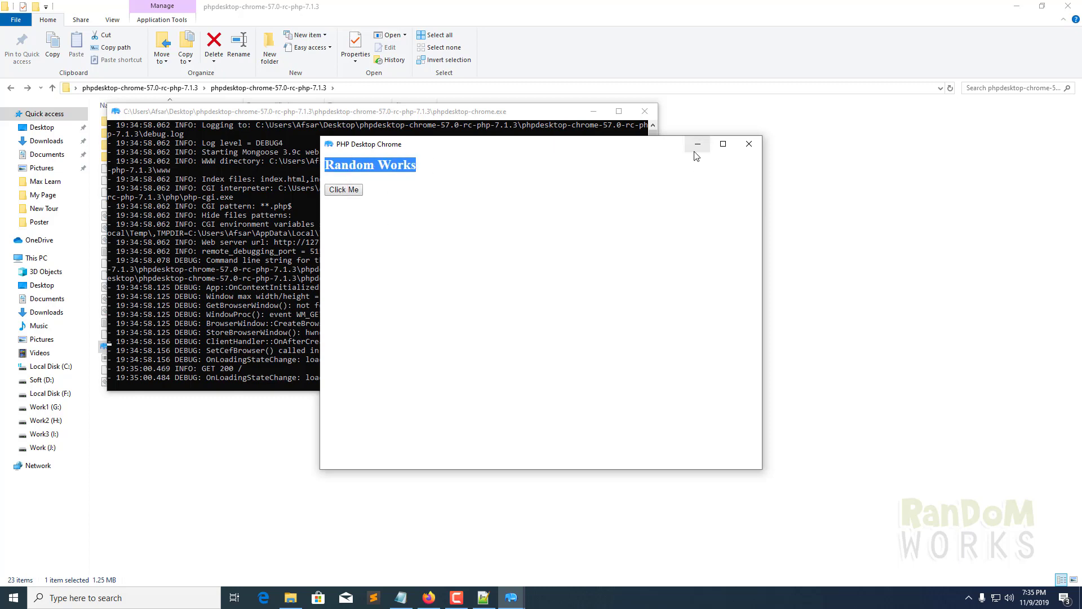
click(748, 147)
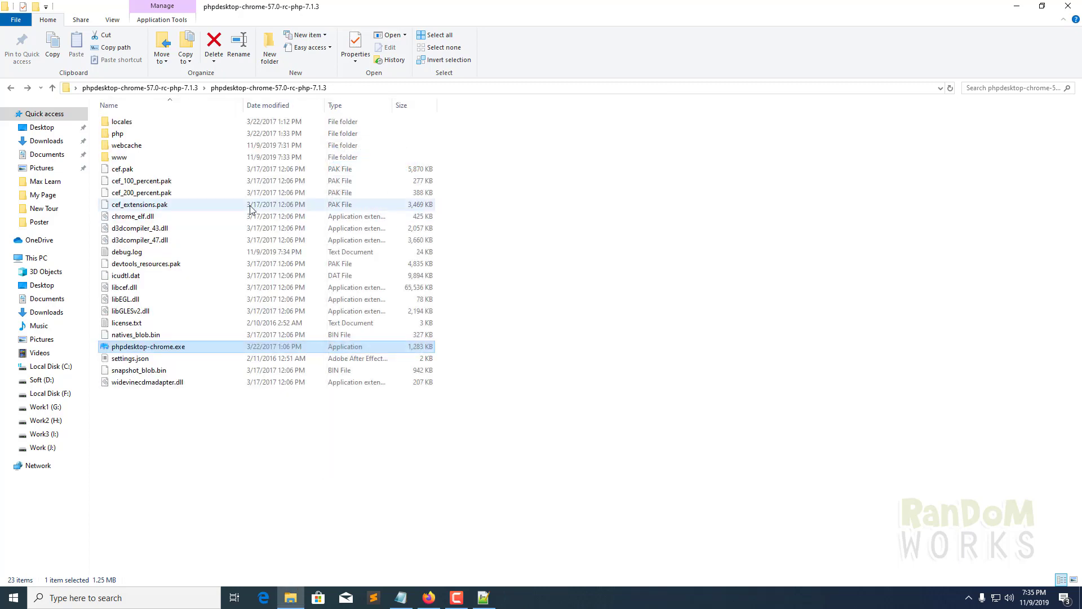
Look at the contents of the www folder and return to the program folder.
double_click(145, 158)
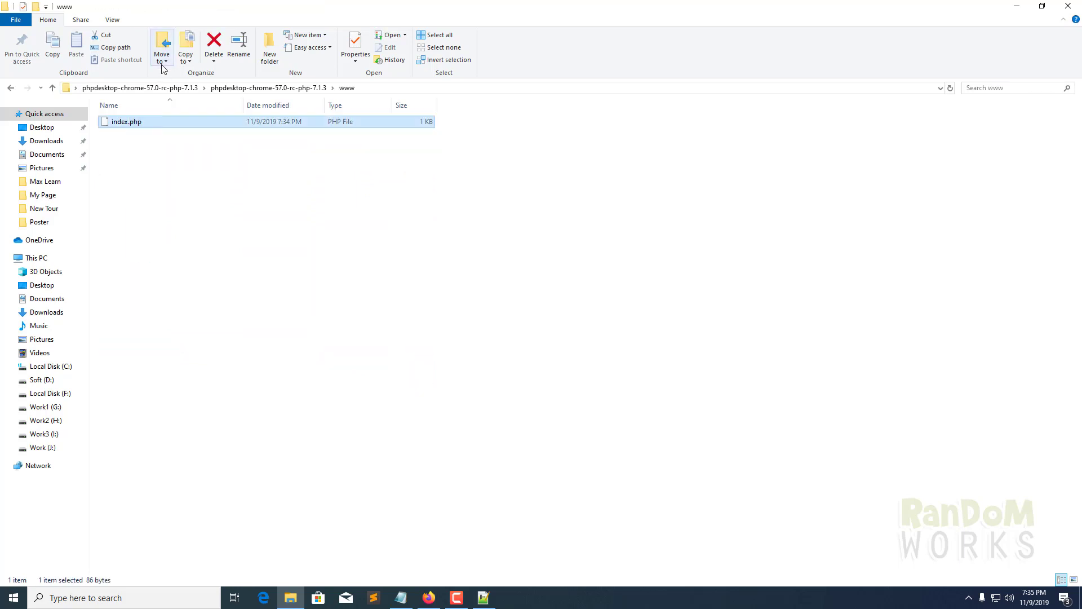
click(135, 183)
click(282, 88)
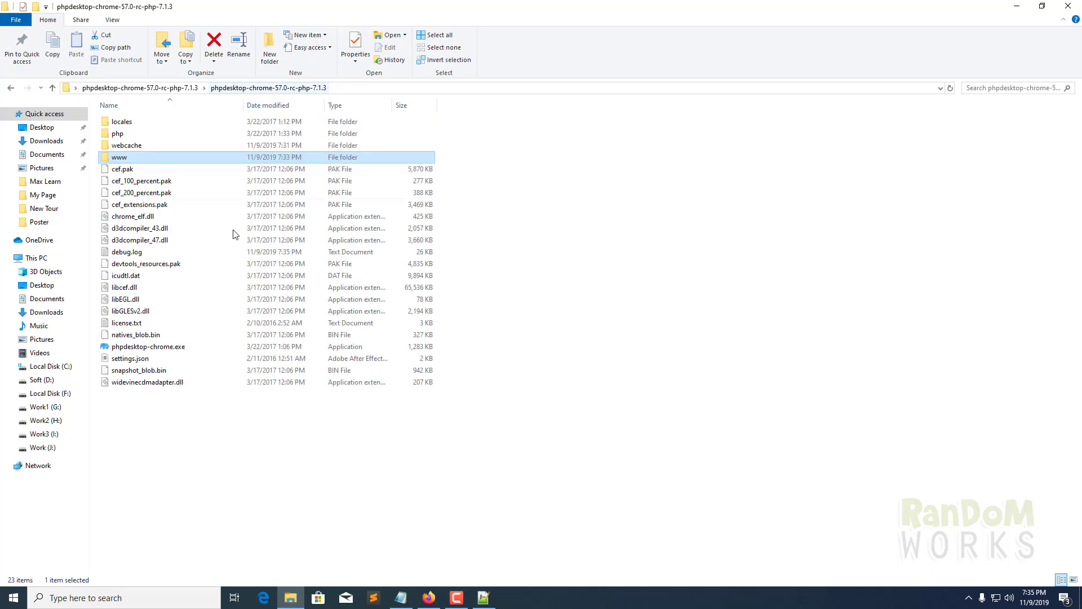
Launch phpdesktop-chrome.exe once more, view its window maximized, and close it.
double_click(179, 349)
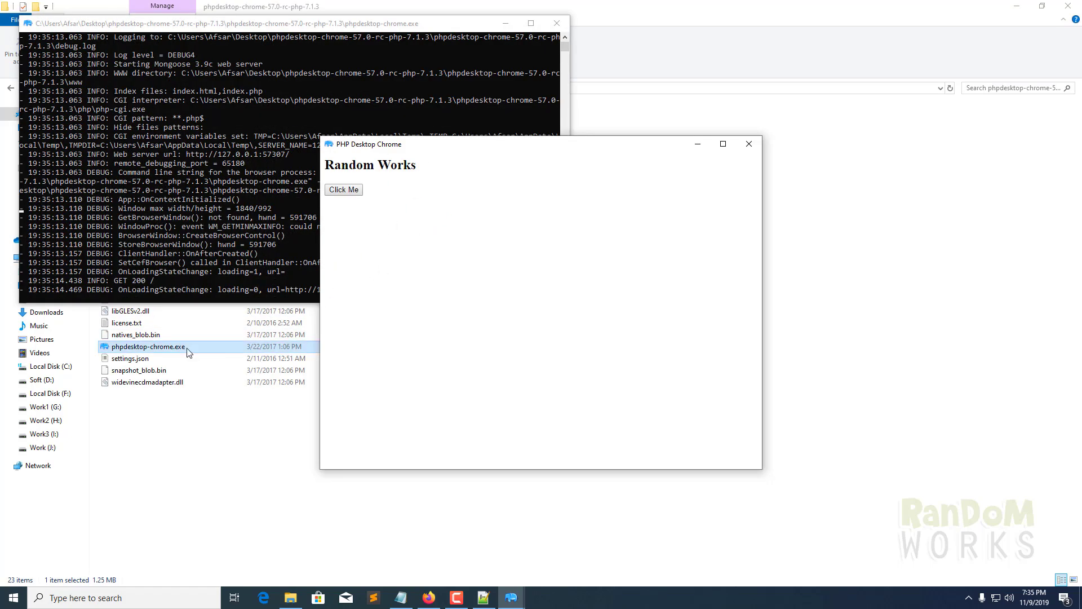
click(724, 144)
click(1068, 6)
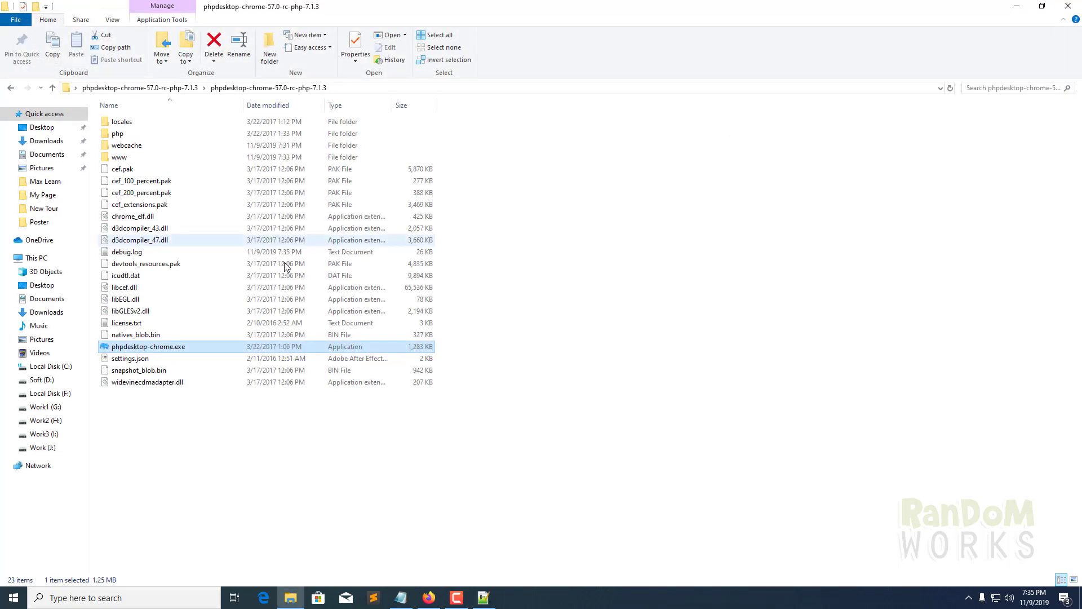
Check the Apache and MySQL module status in the XAMPP Control Panel and its tray options, and dismiss both.
click(968, 598)
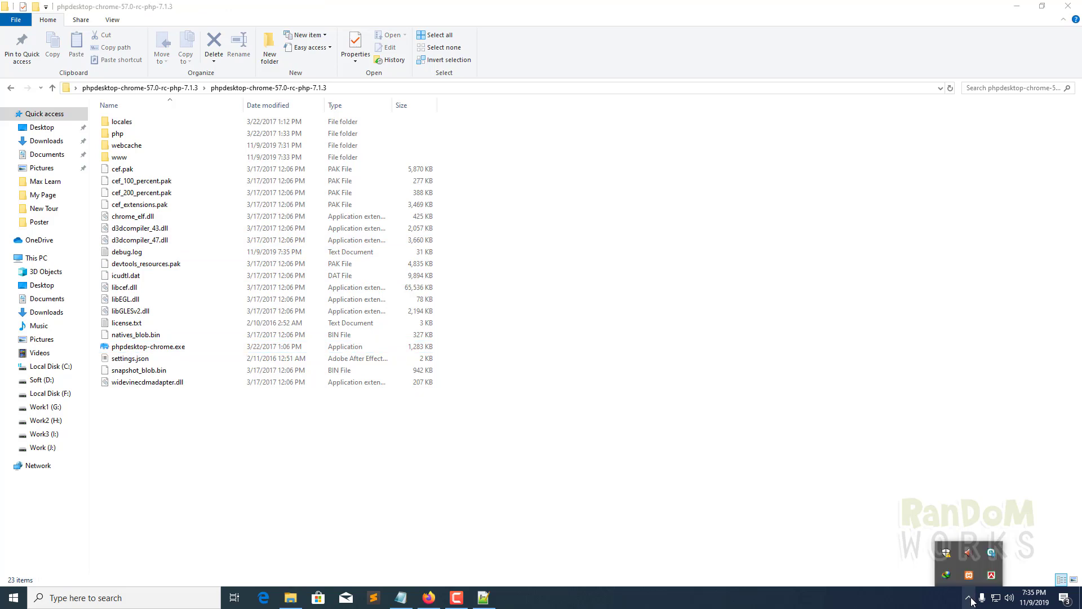
click(971, 576)
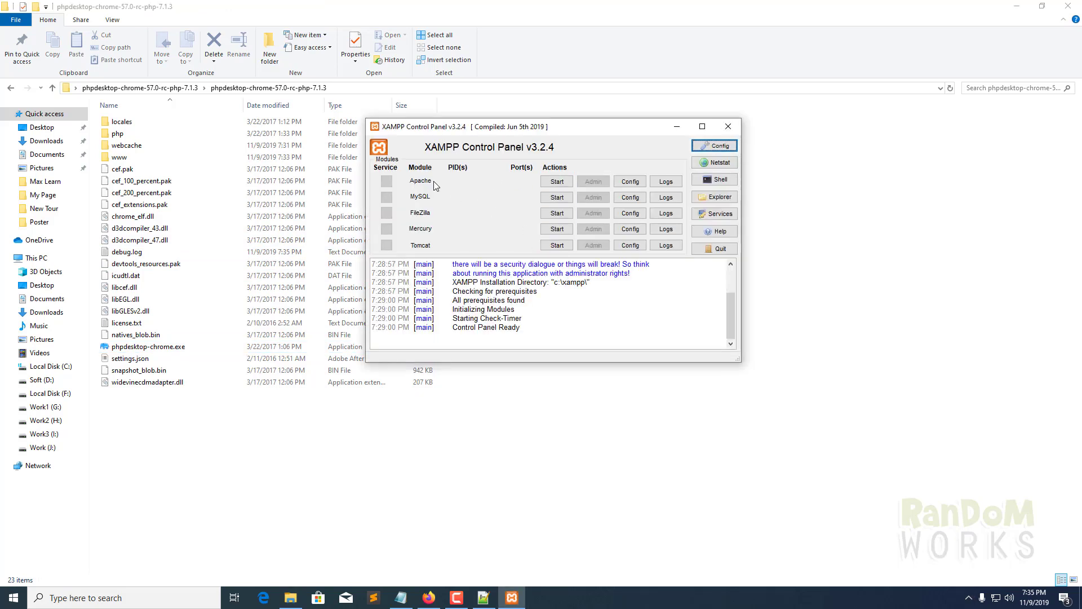
click(728, 126)
click(969, 597)
right_click(969, 552)
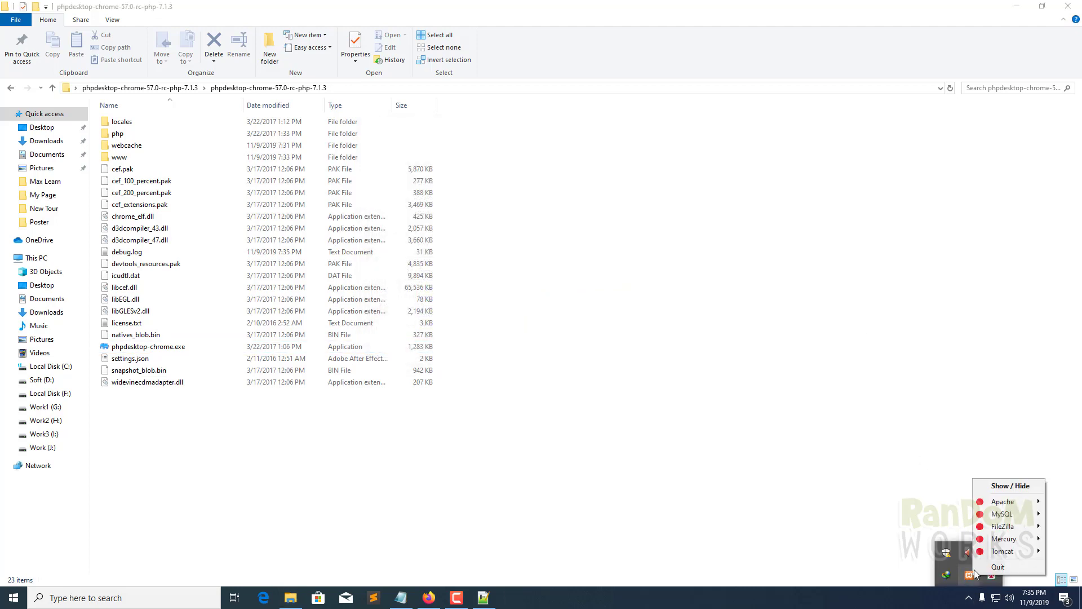
key(Escape)
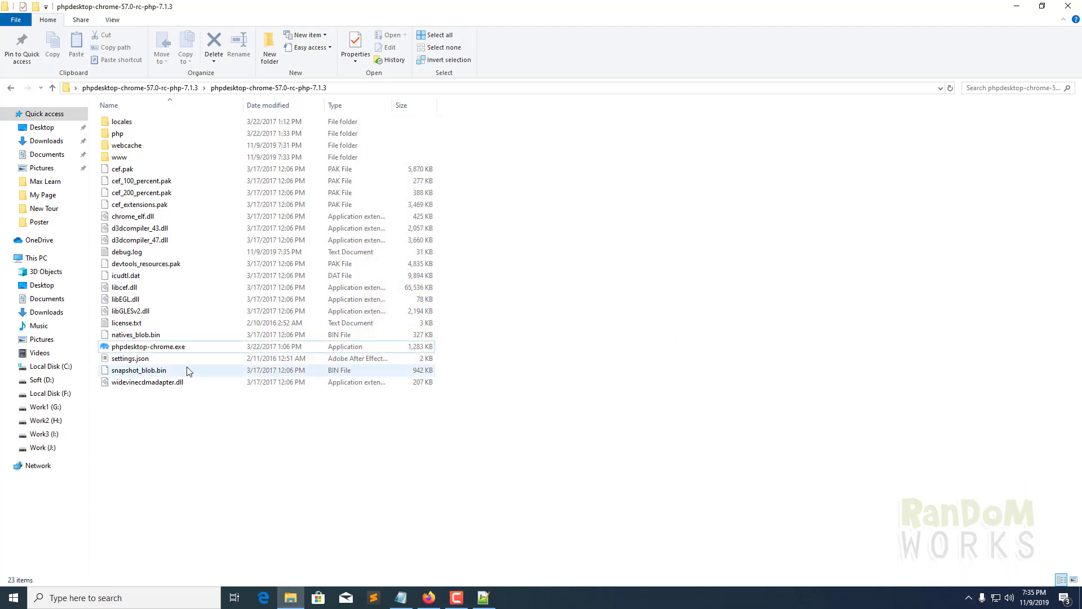
Run phpdesktop-chrome.exe without XAMPP's modules started, highlight the page's heading and Click Me button, and close the window.
double_click(158, 346)
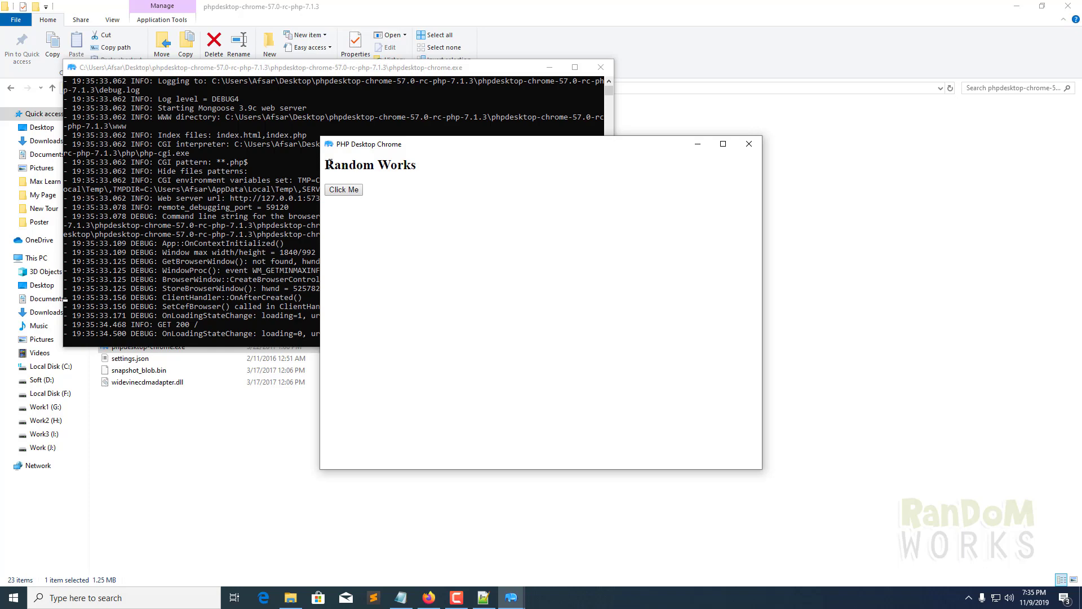
drag(330, 164, 452, 200)
click(467, 220)
click(749, 144)
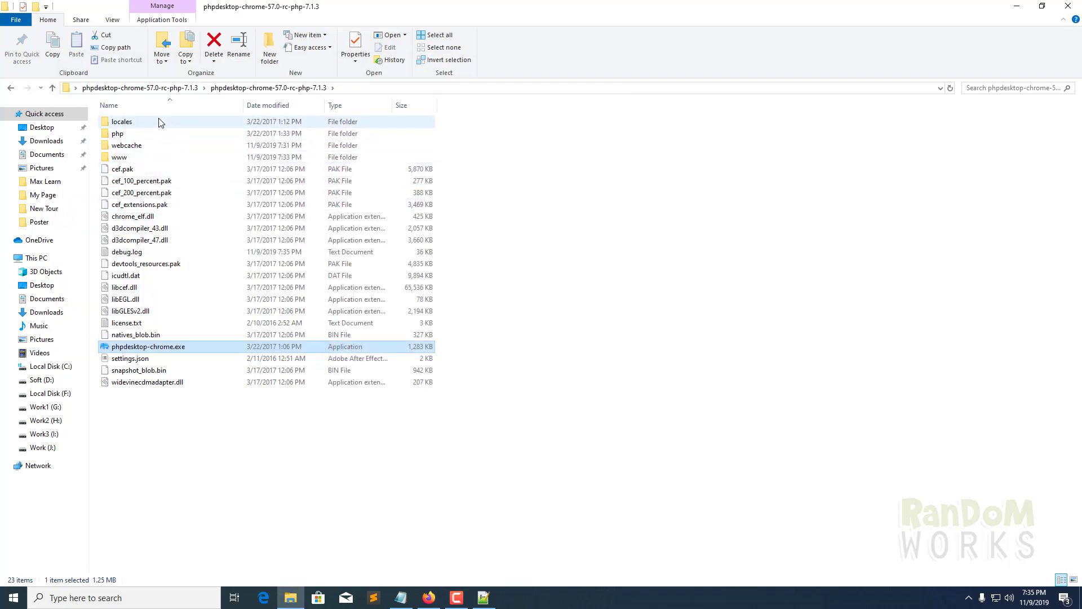
Switch to Firefox to view the PHP Desktop v57.0 release page on GitHub, and return to the program folder.
click(439, 595)
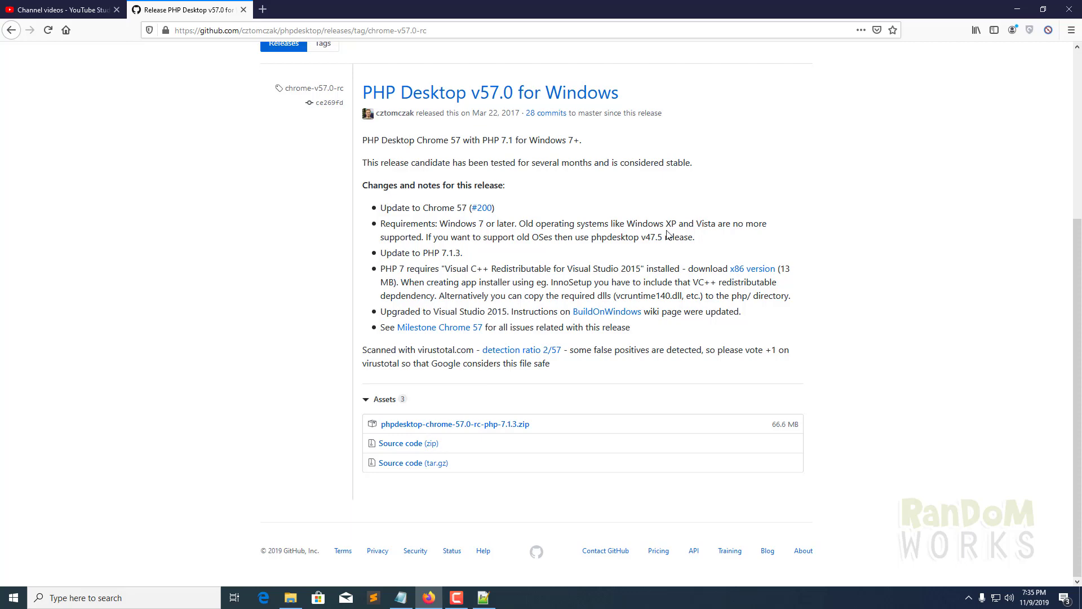
click(1015, 10)
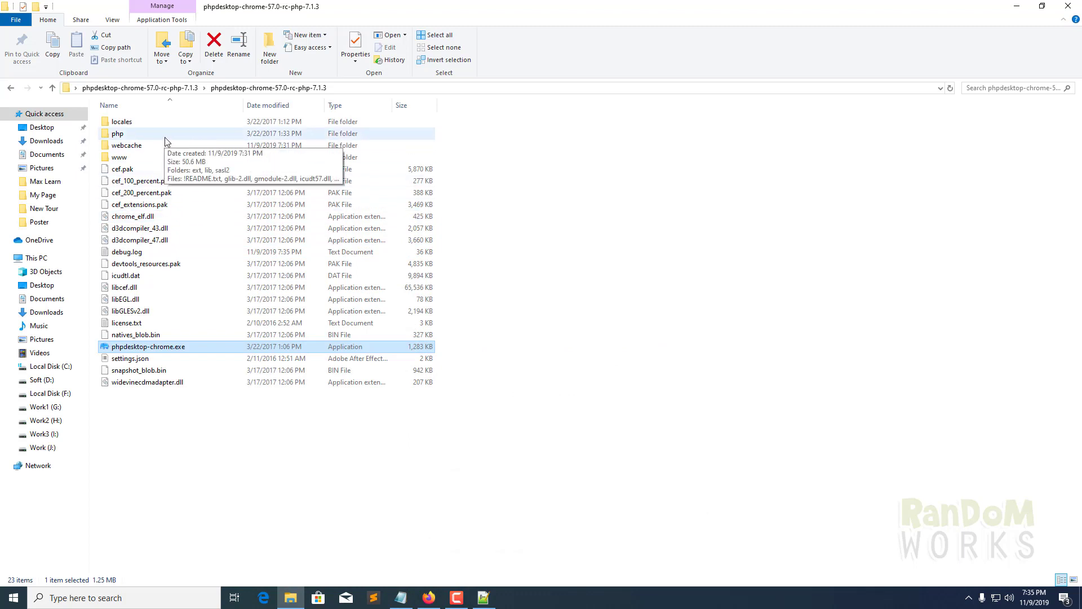
click(969, 600)
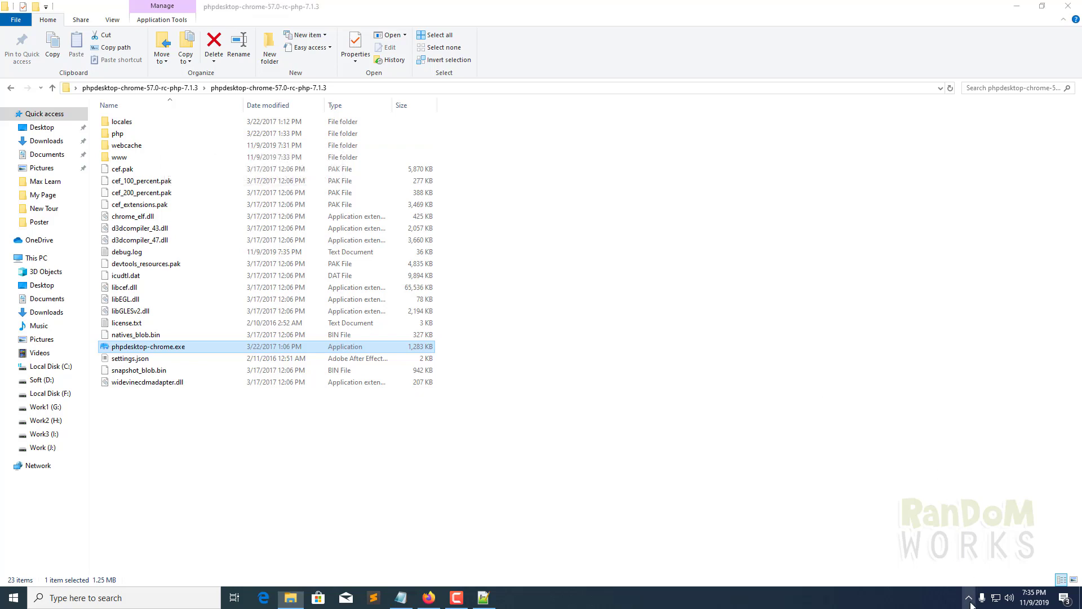
click(639, 362)
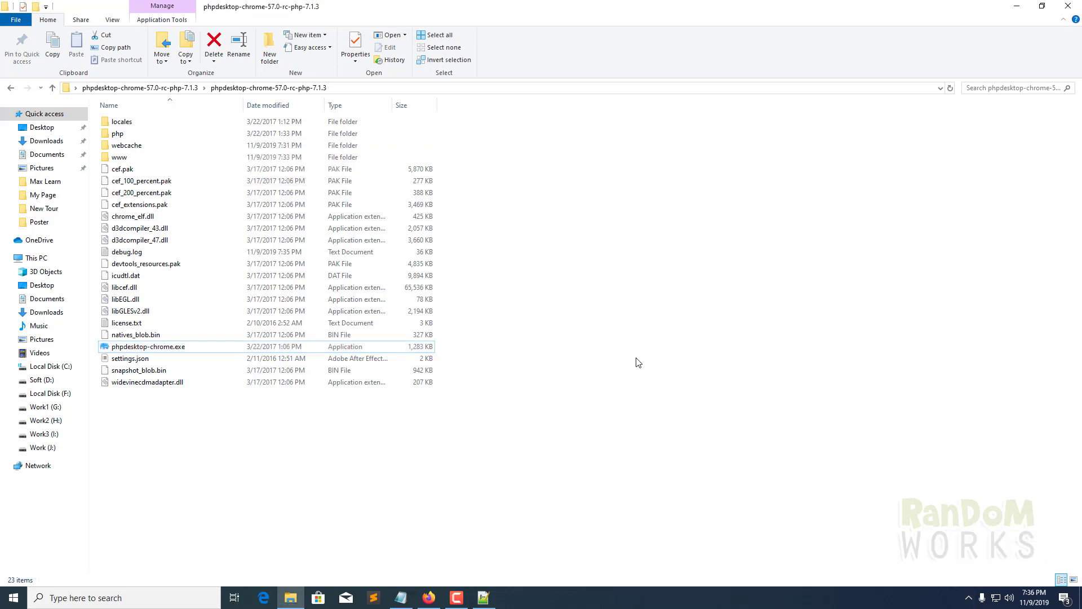